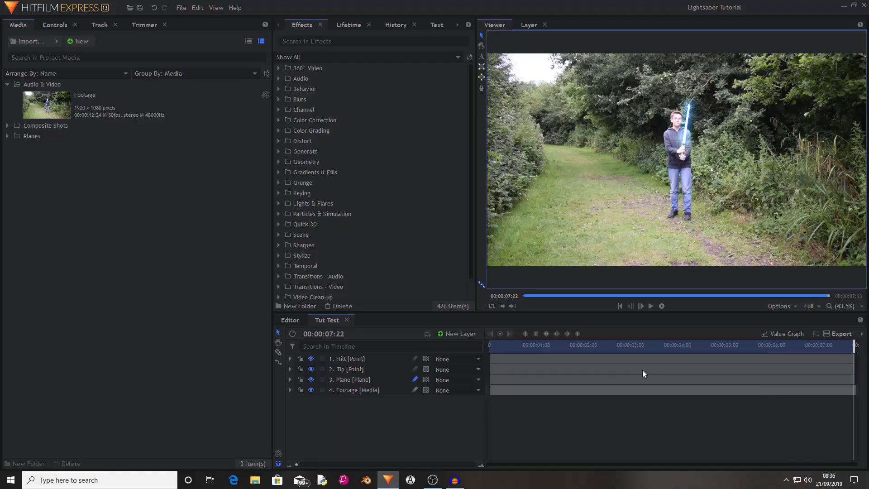
Step: Return the Tut Test composite shot to its first frame
{"action": "left_click", "coordinate": [620, 309]}
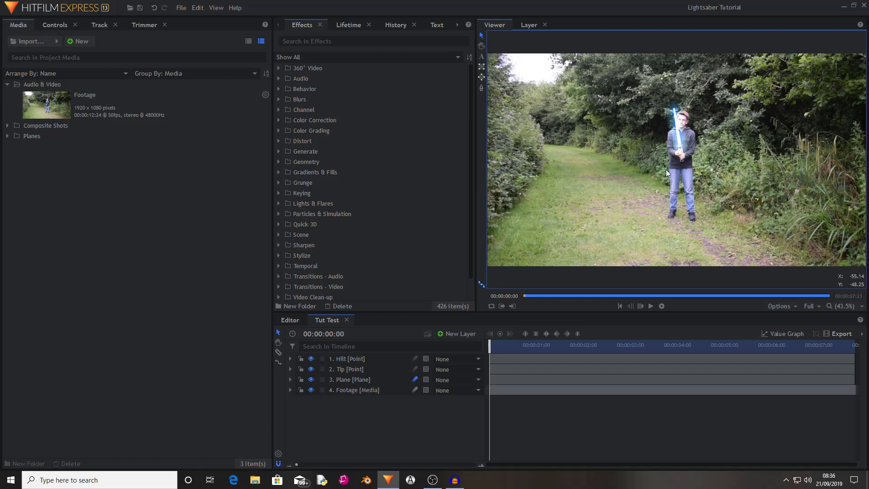
Step: Start making a composite shot from the Footage clip in the project media and name it Tutorial
{"action": "left_click", "coordinate": [292, 320]}
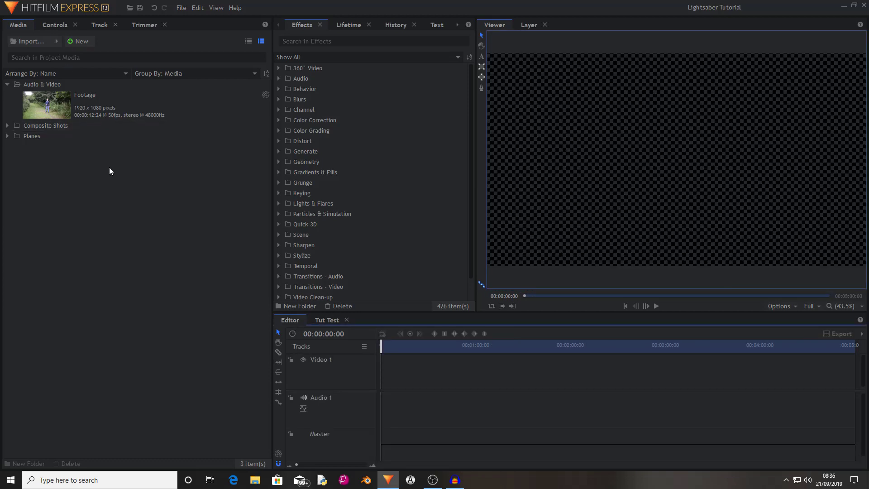
{"action": "left_click", "coordinate": [106, 105]}
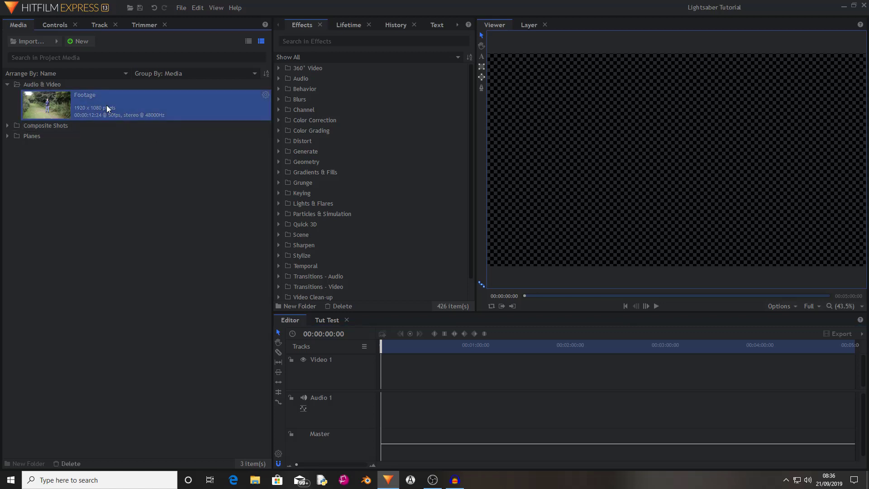
{"action": "right_click", "coordinate": [107, 105]}
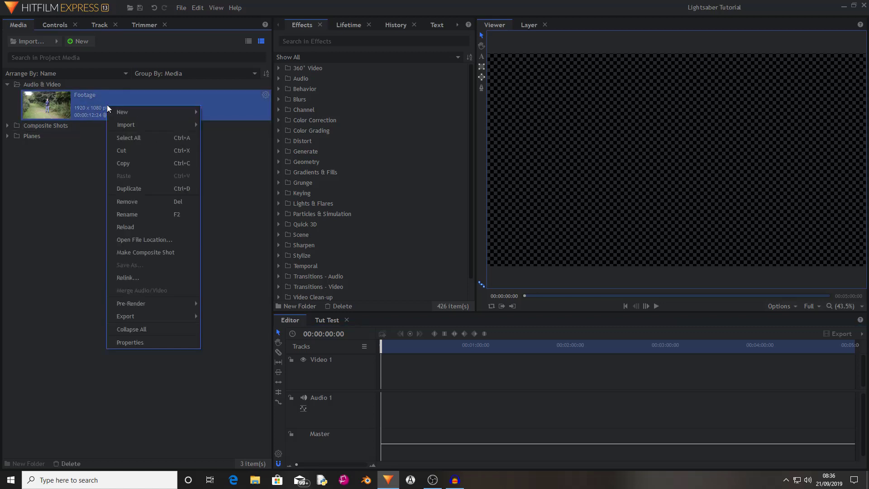
{"action": "left_click", "coordinate": [145, 253]}
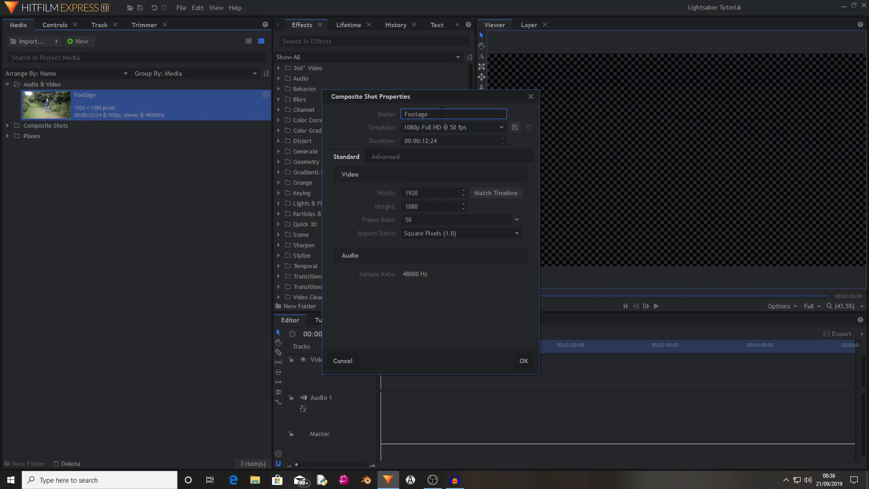
{"action": "left_click_drag", "start_coordinate": [441, 110], "coordinate": [384, 111]}
{"action": "type", "text": "Tutorial"}
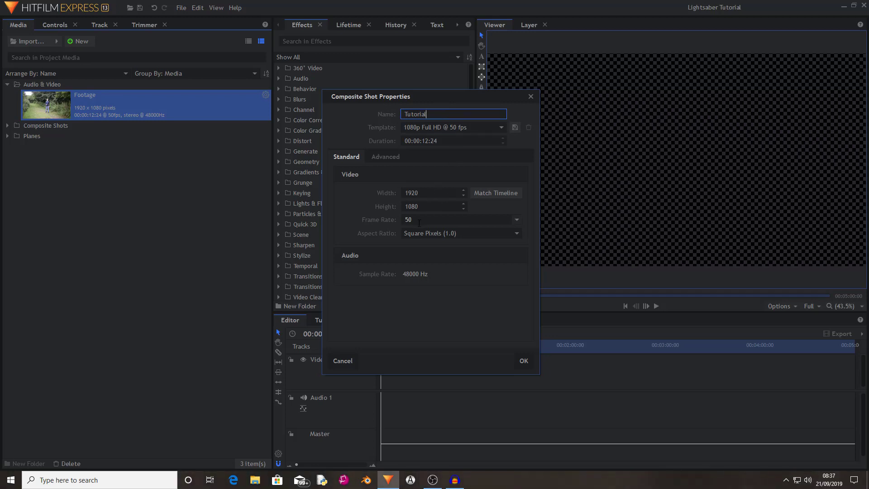
Step: Set the new composite shot's frame rate to 30 and create it
{"action": "left_click", "coordinate": [517, 219]}
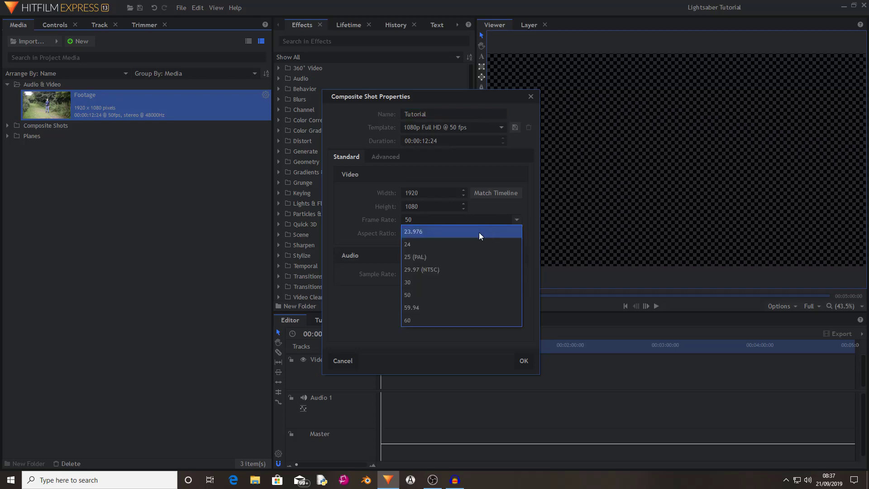
{"action": "left_click", "coordinate": [424, 278]}
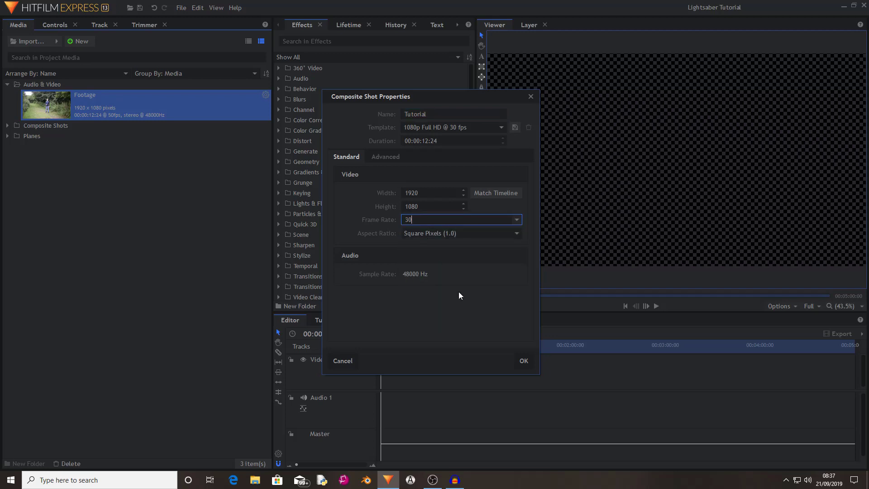
{"action": "left_click", "coordinate": [516, 220]}
{"action": "left_click", "coordinate": [517, 220]}
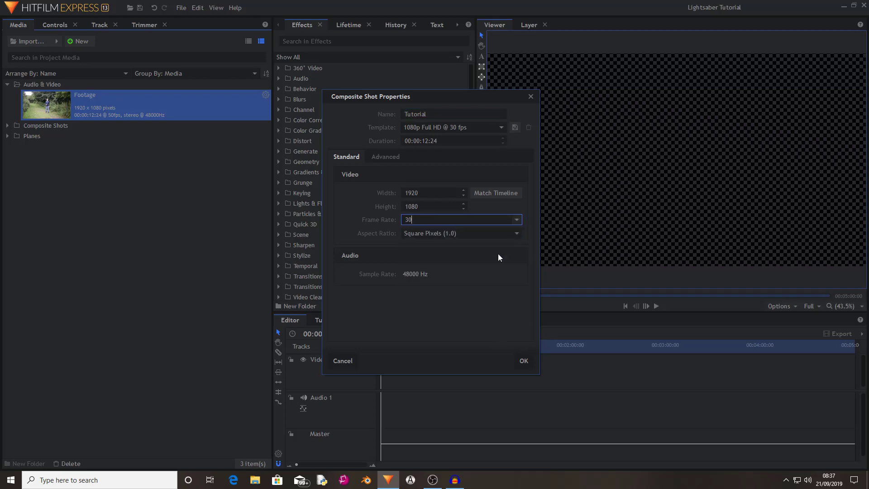
{"action": "left_click", "coordinate": [523, 361]}
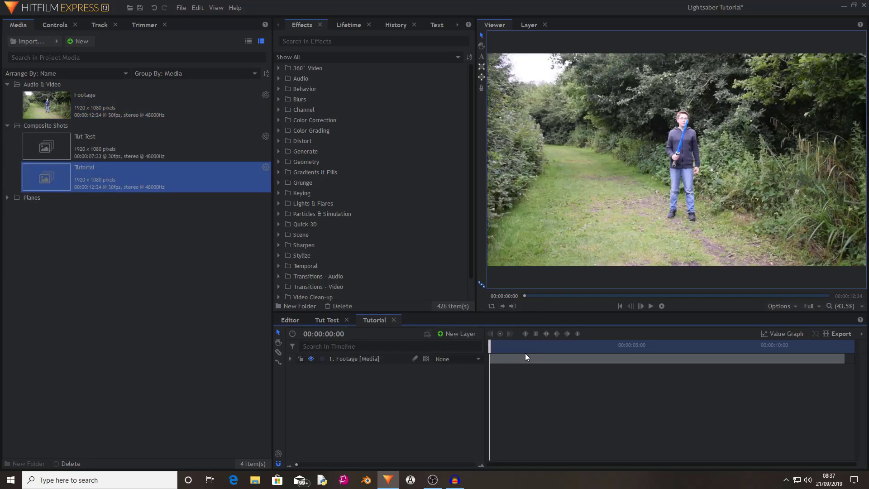
Step: Mute the Footage layer in its layer properties
{"action": "left_click", "coordinate": [364, 357]}
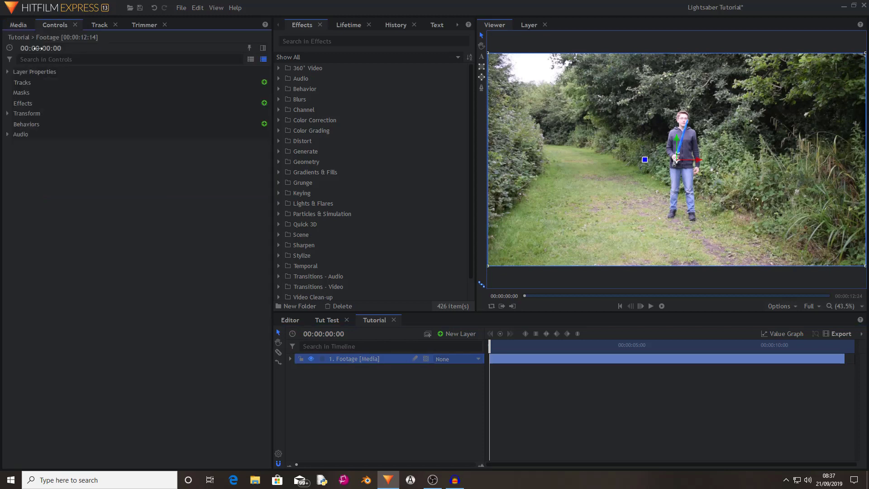
{"action": "left_click", "coordinate": [6, 71]}
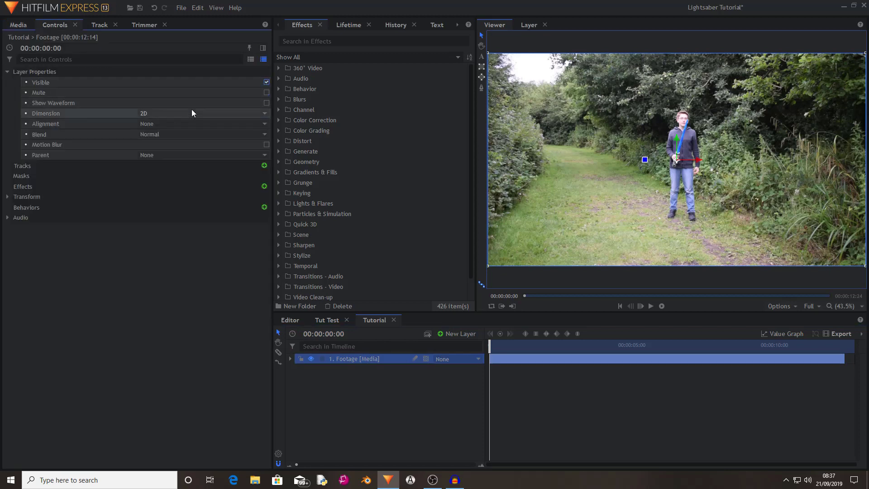
{"action": "left_click", "coordinate": [267, 93]}
{"action": "left_click", "coordinate": [267, 93]}
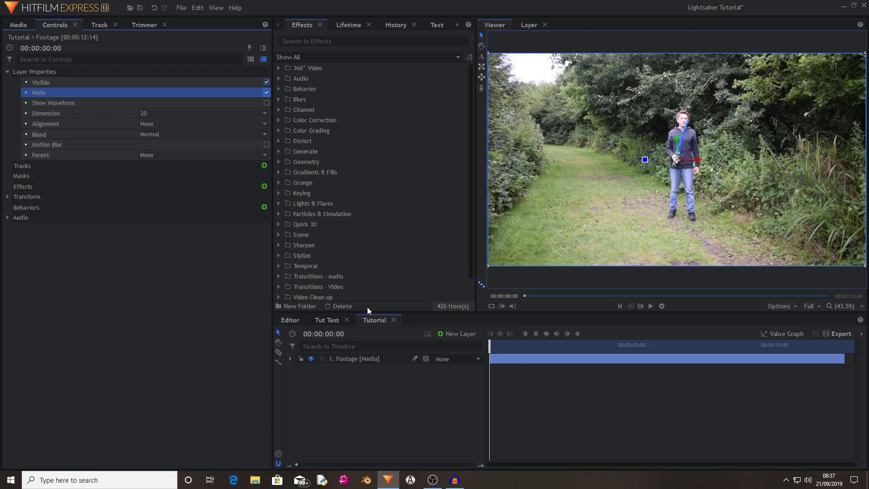
{"action": "left_click", "coordinate": [7, 73]}
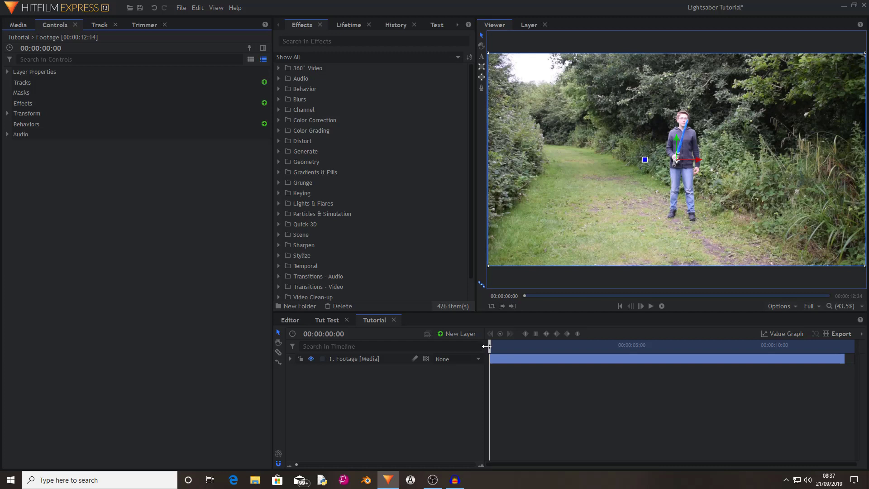
Step: Slice the Footage layer at 00:00:02:16, remove the part before it and have the remainder start at 00:00:00:00
{"action": "left_click_drag", "start_coordinate": [492, 343], "coordinate": [562, 344]}
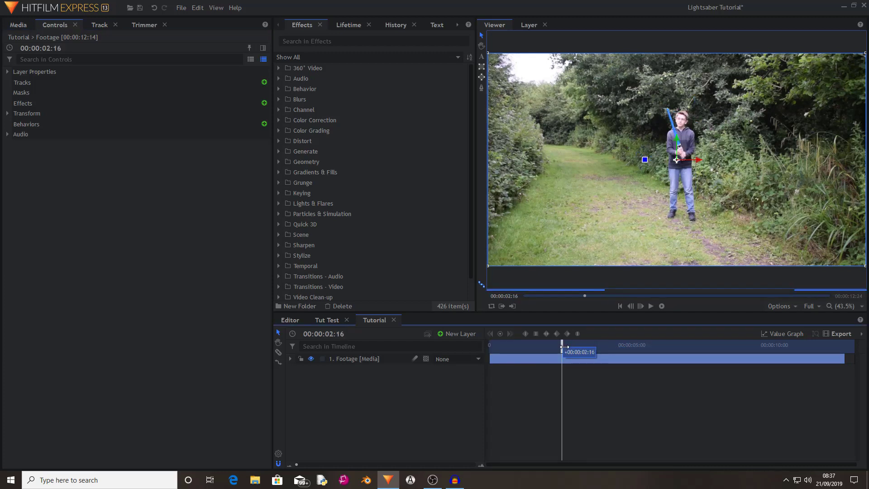
{"action": "key", "text": "ctrl+shift+d"}
{"action": "key", "text": "Delete"}
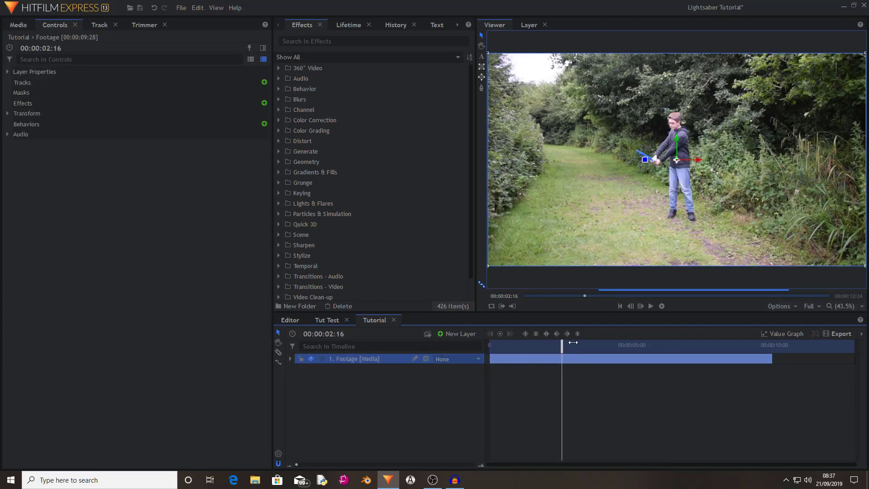
Step: Slice the Footage layer at 00:00:07:09, remove the part after it and shorten the composite shot to the remaining clip
{"action": "left_click_drag", "start_coordinate": [572, 344], "coordinate": [697, 349]}
{"action": "key", "text": "ctrl+shift+d"}
{"action": "left_click", "coordinate": [732, 368]}
{"action": "key", "text": "Delete"}
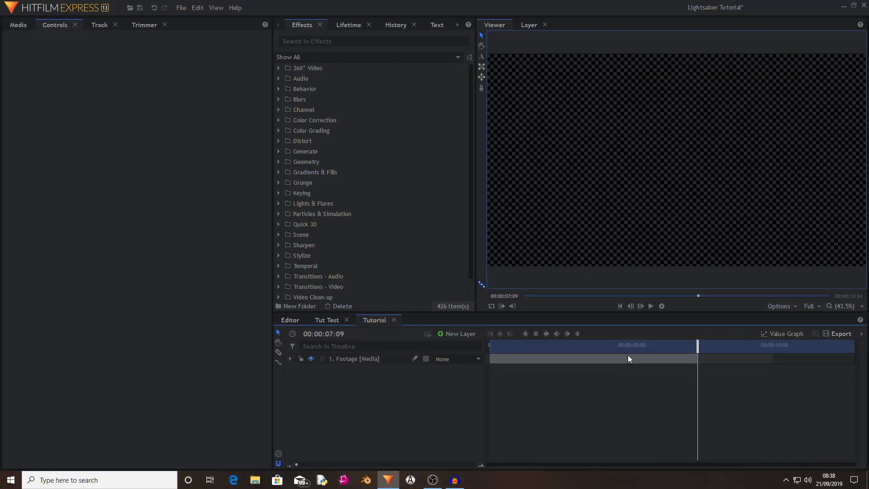
{"action": "left_click", "coordinate": [323, 333]}
Step: Scrub through the trimmed footage and return to the start of the timeline
{"action": "right_click", "coordinate": [378, 359]}
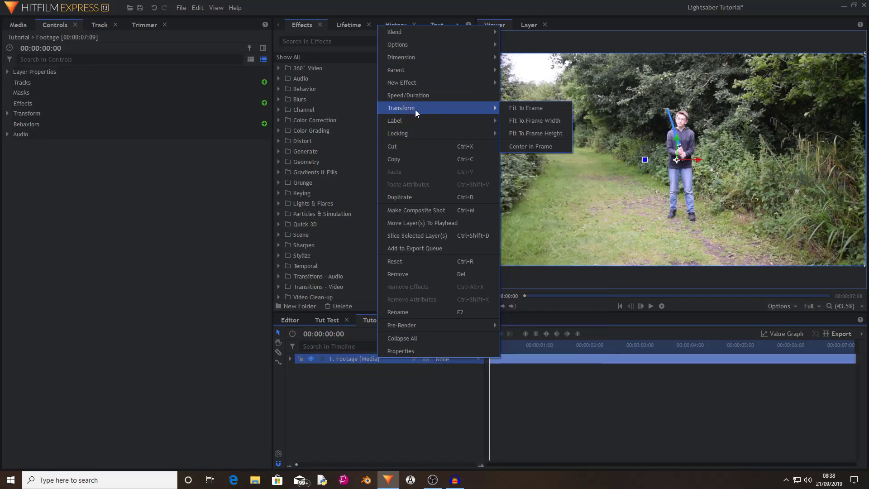
{"action": "left_click", "coordinate": [433, 398]}
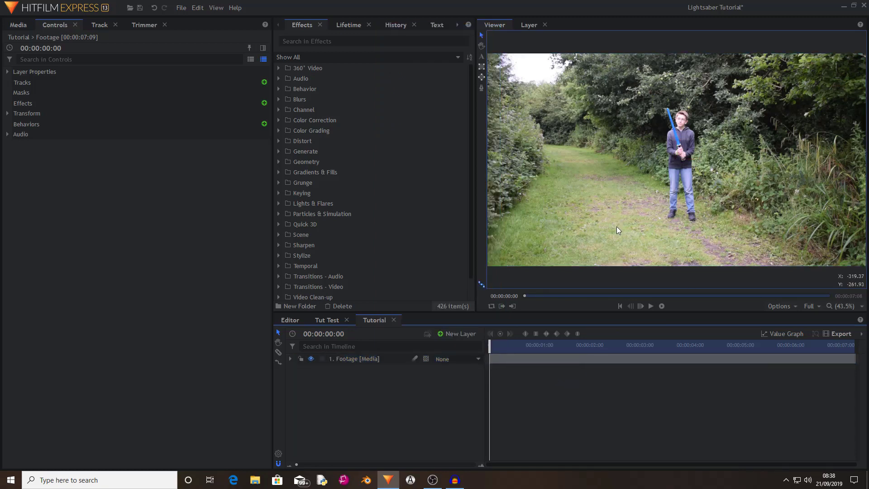
{"action": "left_click_drag", "start_coordinate": [506, 351], "coordinate": [422, 334]}
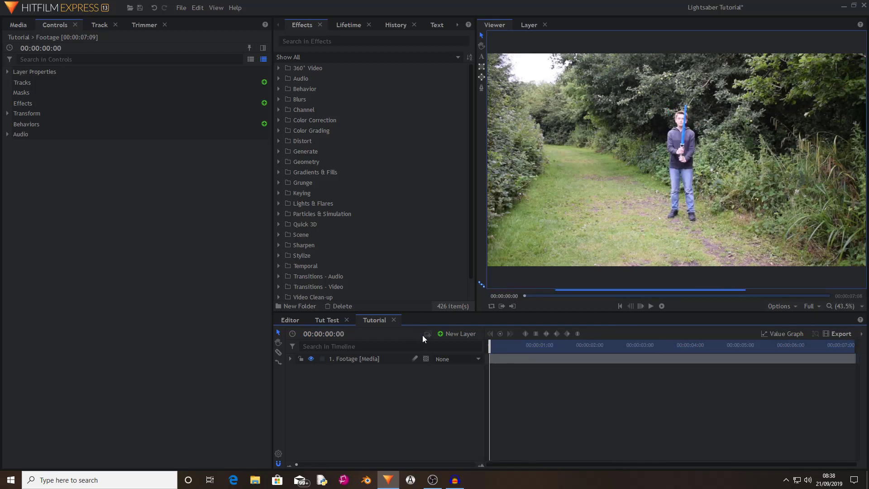
Step: Add a black 1920 x 1080 plane layer named Plane to the Tutorial composite shot
{"action": "left_click", "coordinate": [463, 332]}
{"action": "left_click", "coordinate": [465, 344]}
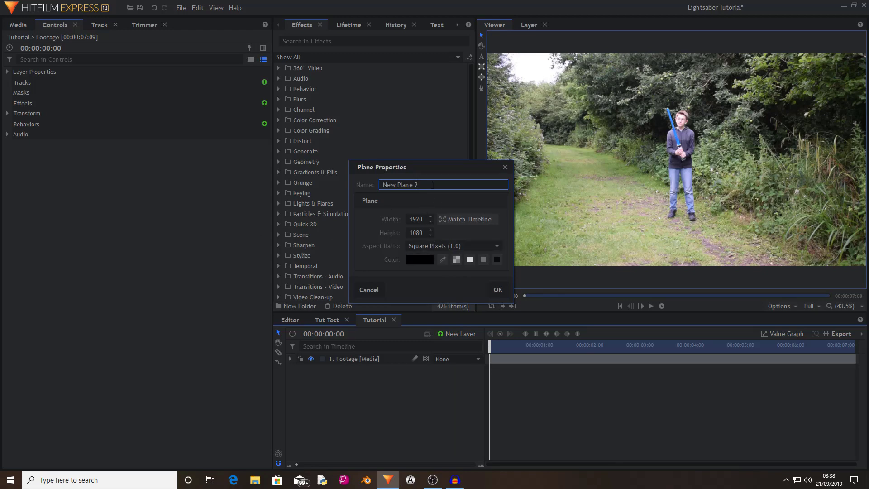
{"action": "left_click_drag", "start_coordinate": [417, 185], "coordinate": [373, 188]}
{"action": "type", "text": "Plane"}
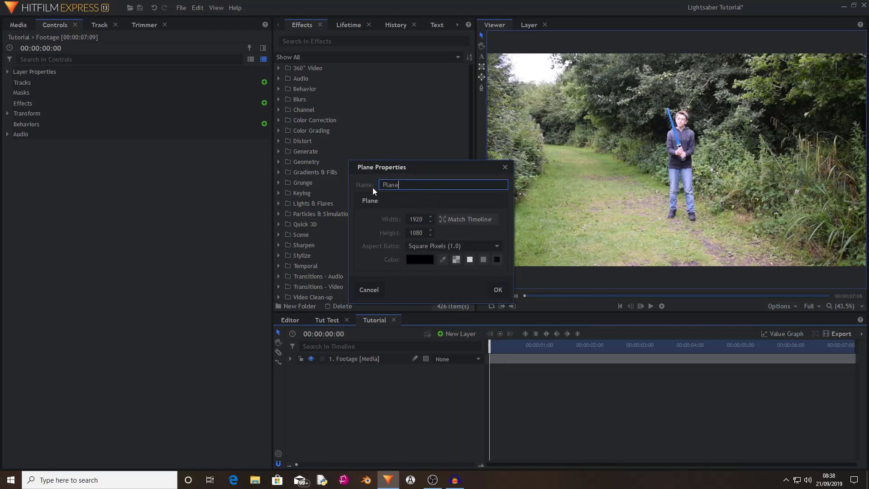
{"action": "key", "text": "Return"}
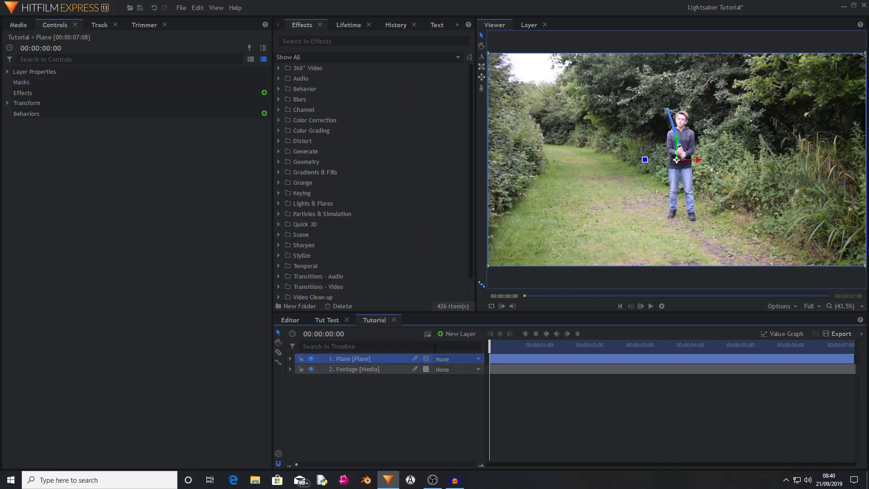
Step: Search the effects for "lights" and apply Lightsword (2-Point Auto) to the Plane layer
{"action": "left_click", "coordinate": [323, 40]}
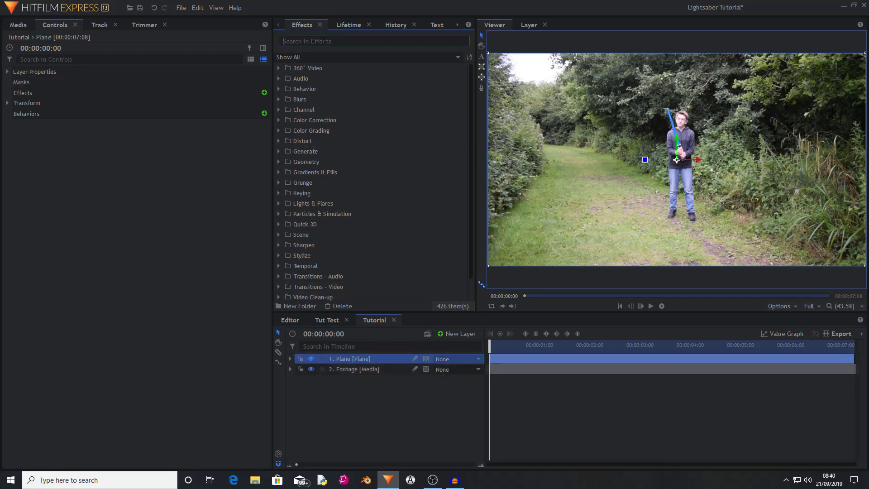
{"action": "type", "text": "lights"}
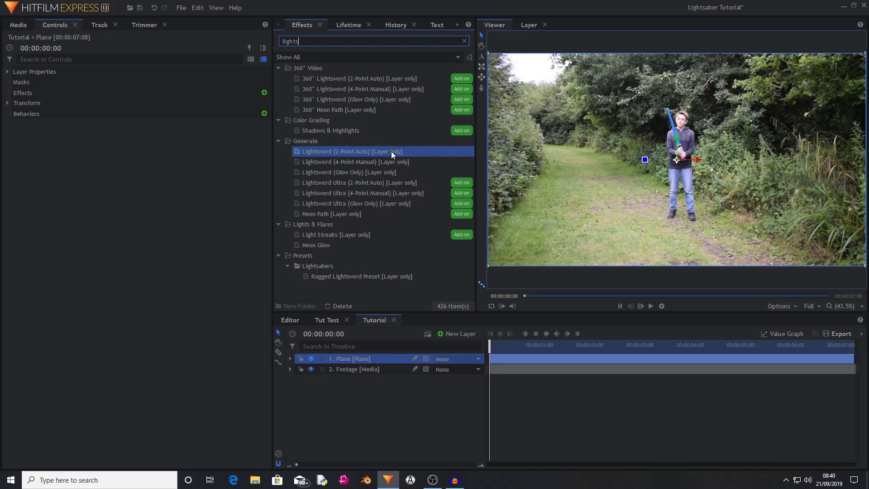
{"action": "left_click_drag", "start_coordinate": [391, 152], "coordinate": [366, 354]}
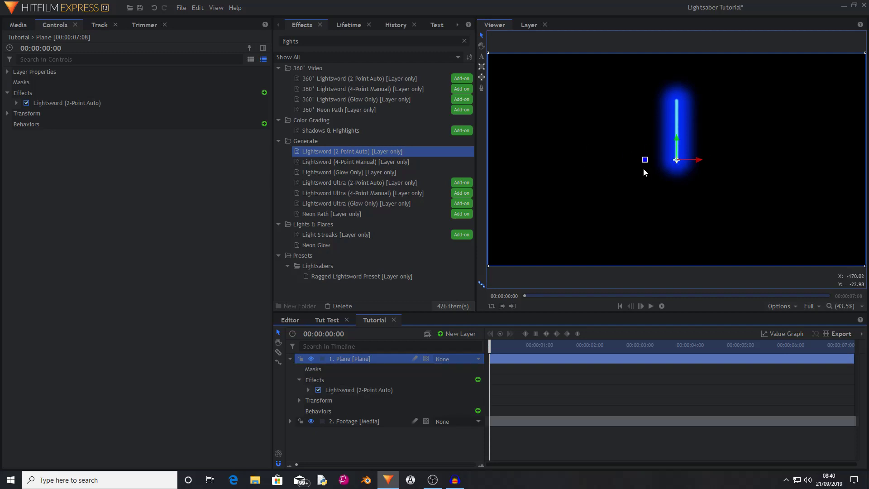
Step: Set the Plane layer's blend mode to Screen
{"action": "right_click", "coordinate": [378, 358]}
{"action": "mouse_move", "coordinate": [402, 42]}
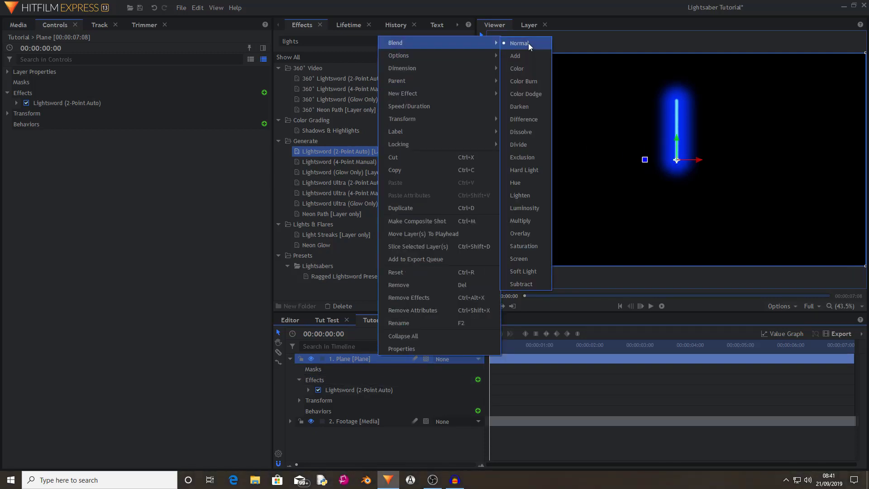
{"action": "left_click", "coordinate": [528, 260]}
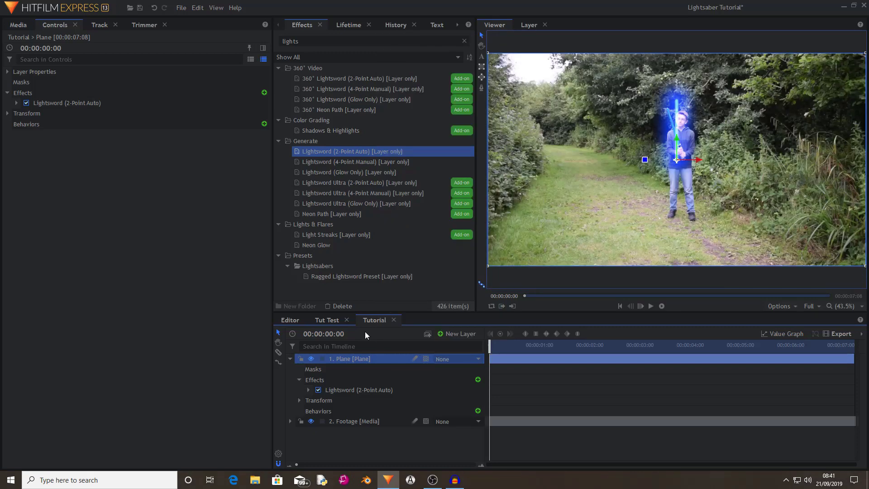
Step: Change the core color of the Lightsword (2-Point Auto) effect to near-white, RGB 250, 250, 250
{"action": "left_click", "coordinate": [363, 390]}
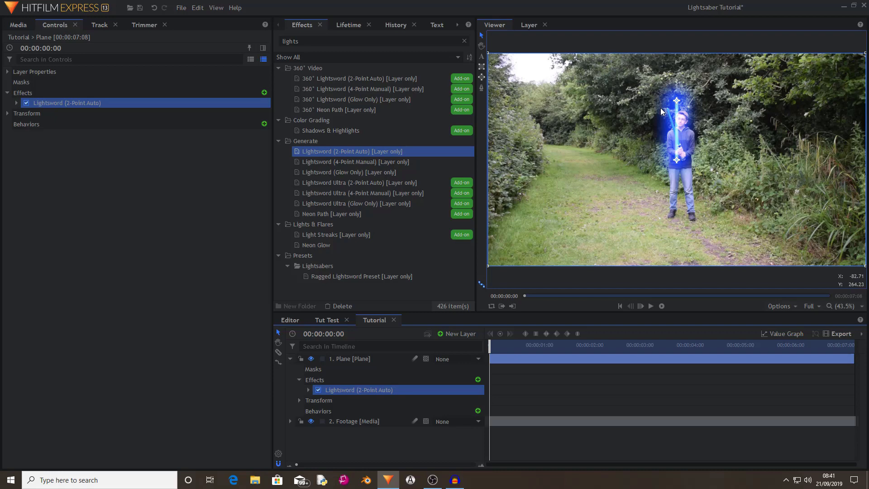
{"action": "left_click", "coordinate": [16, 103]}
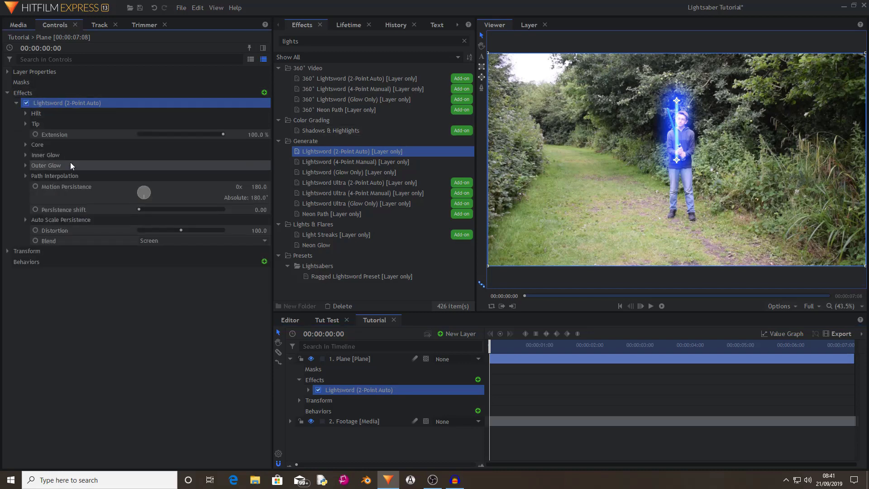
{"action": "left_click", "coordinate": [25, 144]}
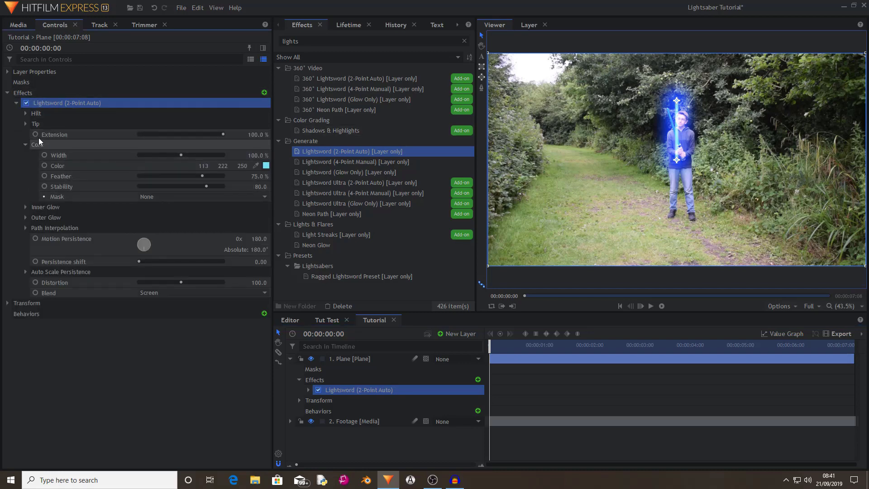
{"action": "left_click", "coordinate": [67, 166]}
{"action": "left_click", "coordinate": [268, 165]}
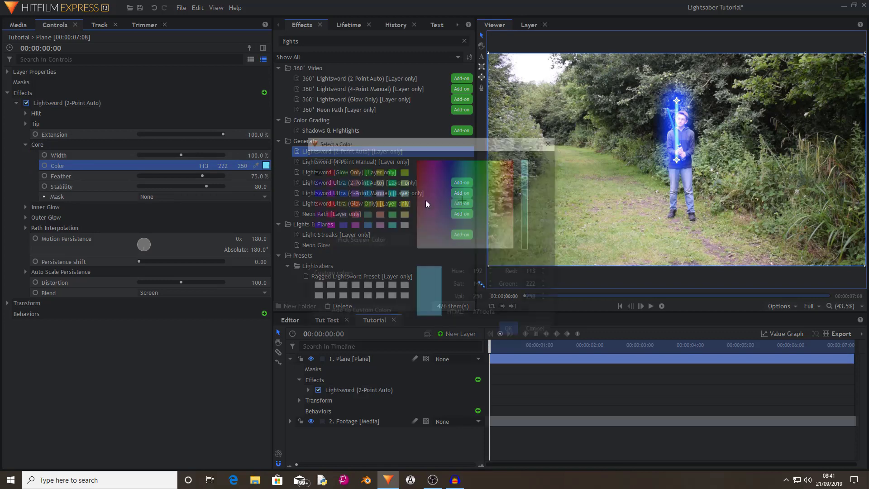
{"action": "left_click_drag", "start_coordinate": [507, 235], "coordinate": [515, 253]}
{"action": "left_click", "coordinate": [514, 333]}
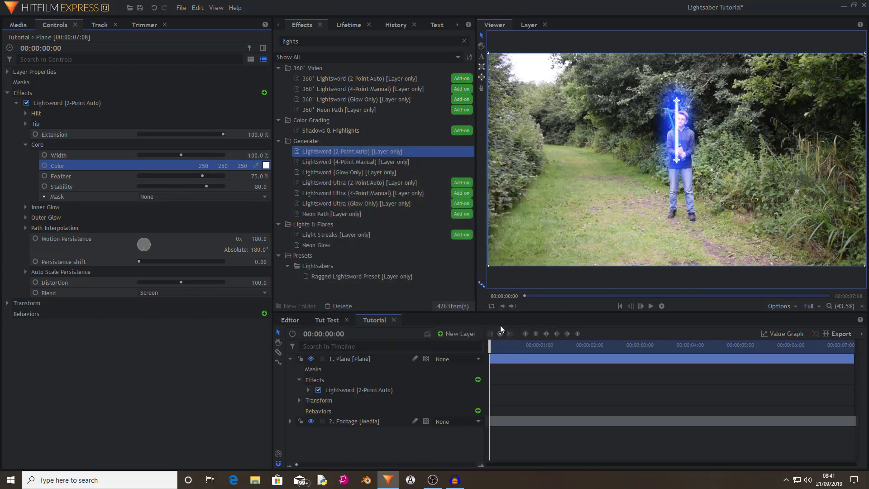
{"action": "left_click", "coordinate": [25, 144]}
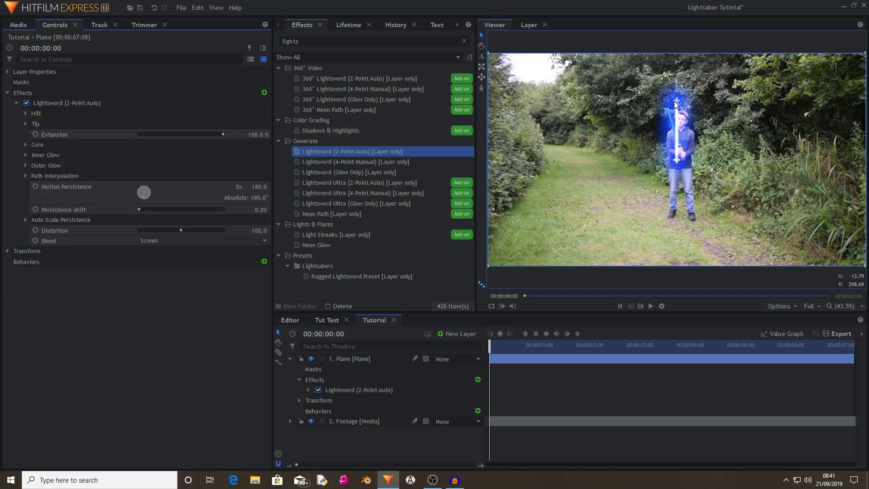
Step: Move the Lightsword's tip point onto the prop blade's tip and its hilt point to where the blade meets the hilt
{"action": "left_click_drag", "start_coordinate": [674, 101], "coordinate": [667, 109]}
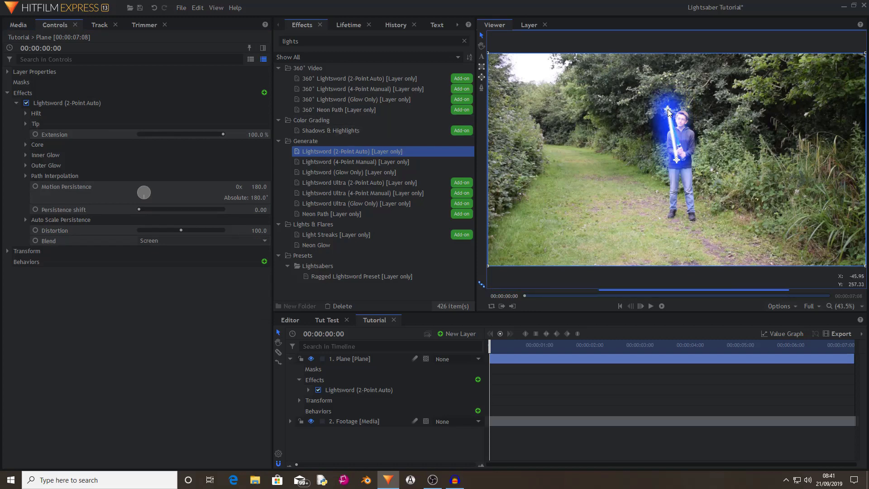
{"action": "scroll", "coordinate": [667, 109], "scroll_direction": "up", "scroll_amount": 2}
{"action": "scroll", "coordinate": [670, 117], "scroll_direction": "up", "scroll_amount": 2}
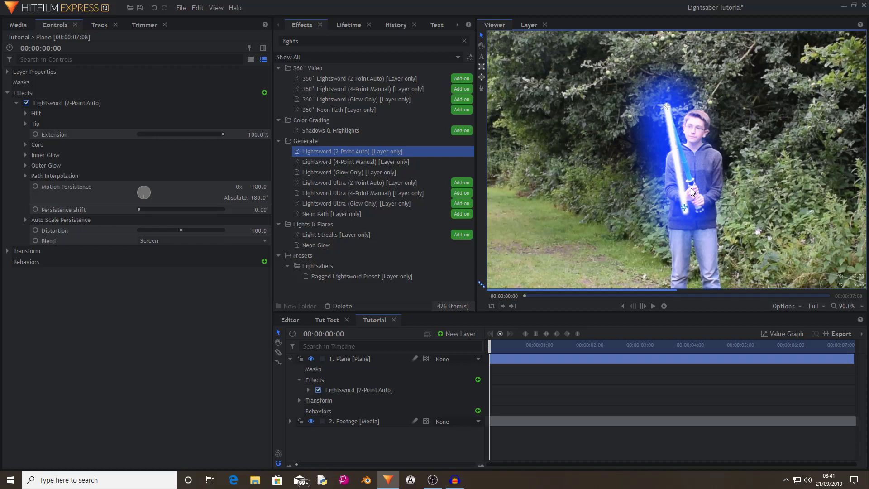
{"action": "left_click_drag", "start_coordinate": [687, 210], "coordinate": [689, 180]}
{"action": "scroll", "coordinate": [691, 154], "scroll_direction": "up", "scroll_amount": 3}
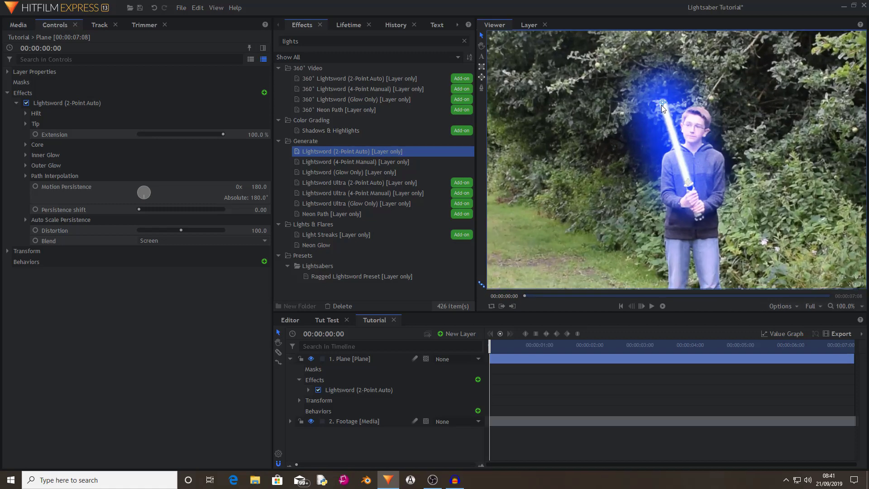
Step: Set the Lightsword effect's hilt width to 42.5 px
{"action": "left_click", "coordinate": [23, 123]}
{"action": "left_click", "coordinate": [107, 159]}
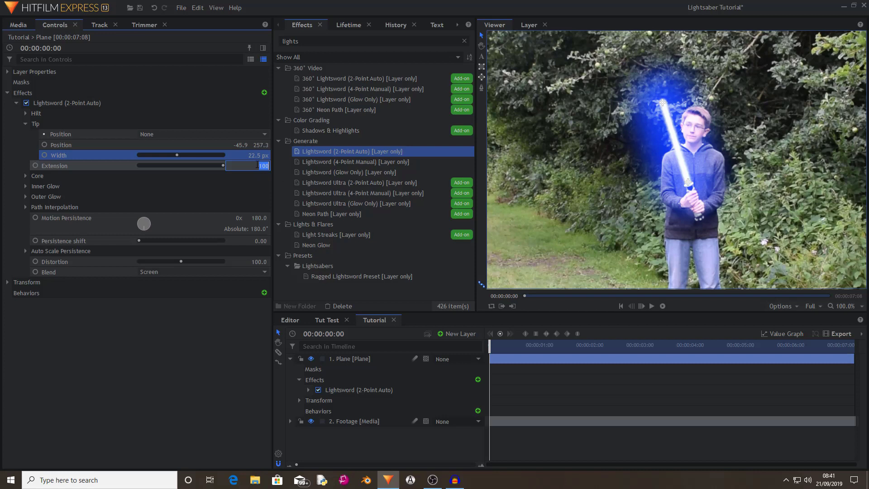
{"action": "left_click", "coordinate": [256, 156]}
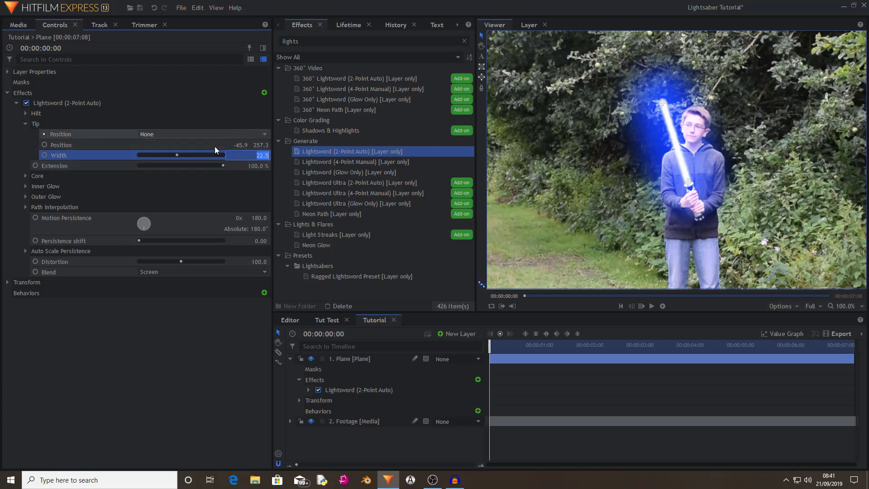
{"action": "left_click", "coordinate": [25, 124]}
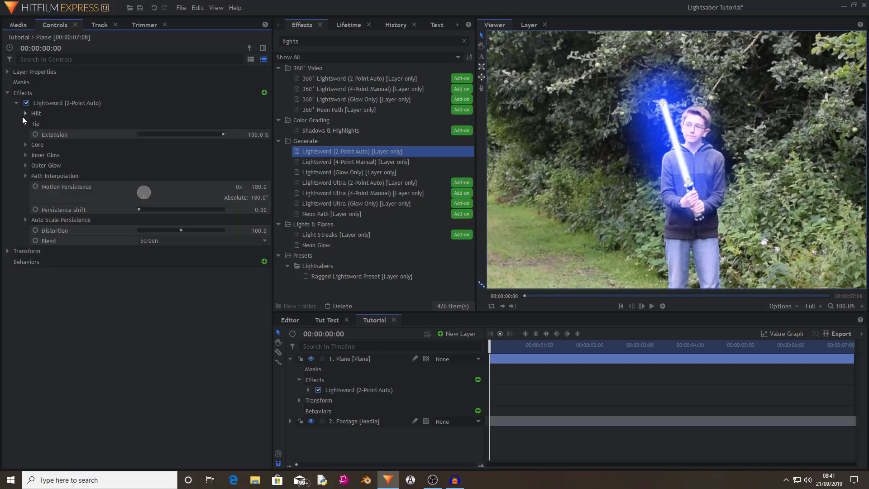
{"action": "left_click", "coordinate": [26, 113]}
{"action": "left_click", "coordinate": [69, 144]}
{"action": "left_click", "coordinate": [258, 144]}
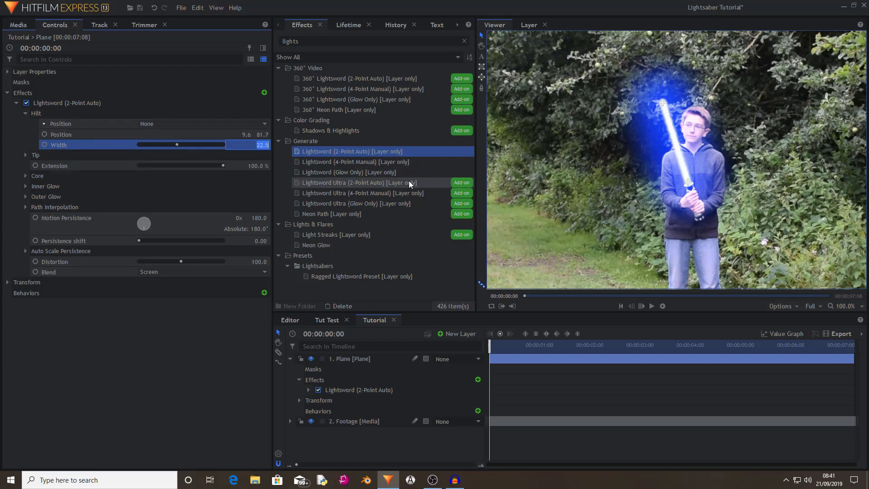
{"action": "type", "text": "4"}
{"action": "key", "text": "Return"}
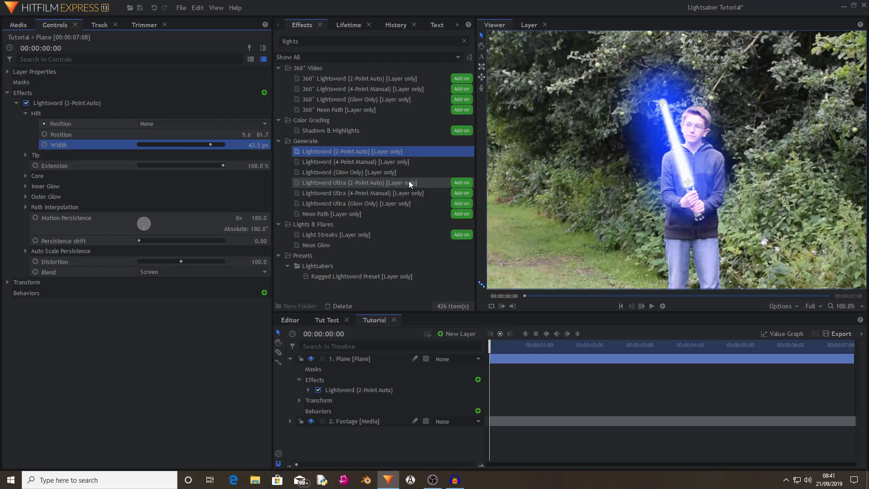
{"action": "left_click", "coordinate": [26, 114]}
Step: Set the Lightsword effect's core width to 50%
{"action": "left_click", "coordinate": [25, 145]}
{"action": "left_click", "coordinate": [74, 156]}
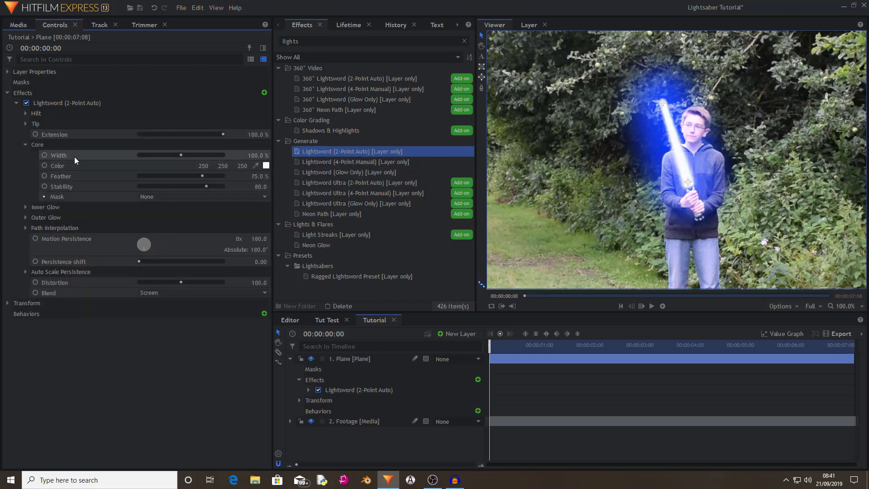
{"action": "left_click", "coordinate": [255, 156]}
{"action": "type", "text": "50"}
{"action": "key", "text": "Return"}
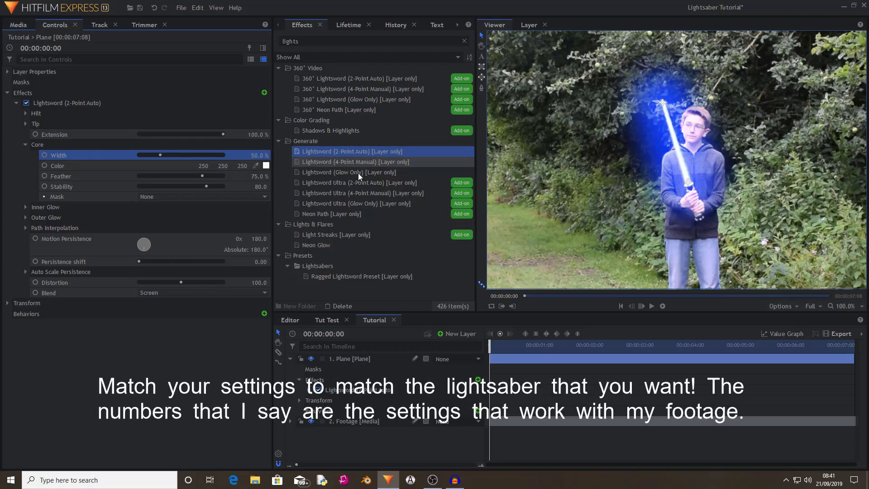
{"action": "scroll", "coordinate": [707, 159], "scroll_direction": "down", "scroll_amount": 2}
{"action": "scroll", "coordinate": [697, 149], "scroll_direction": "up", "scroll_amount": 4}
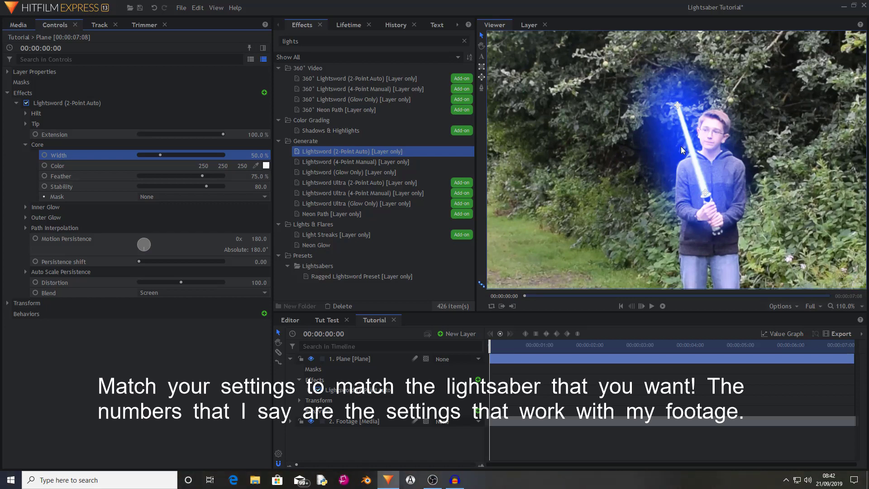
{"action": "left_click", "coordinate": [26, 144]}
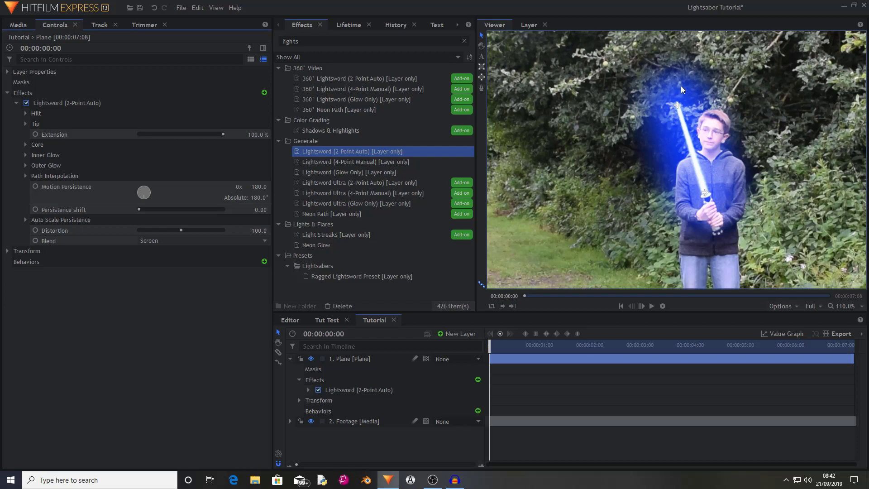
Step: Set the Lightsword effect's inner glow width to 10 px
{"action": "left_click", "coordinate": [25, 154]}
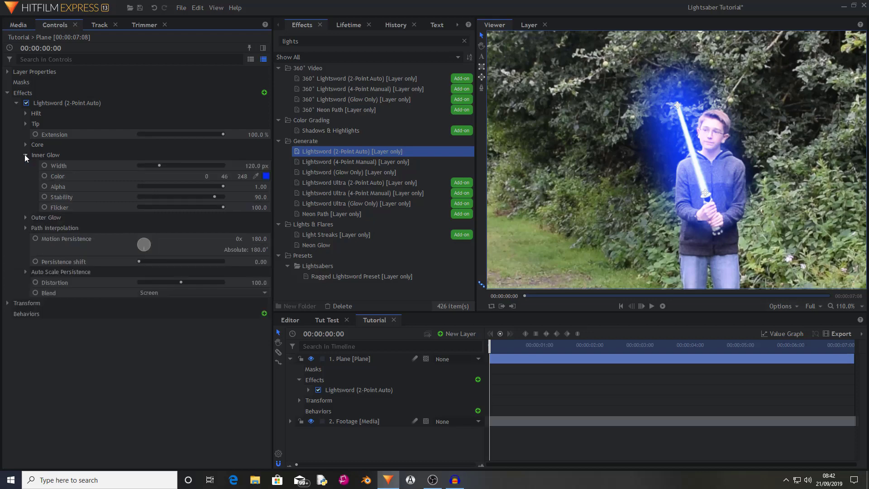
{"action": "left_click", "coordinate": [258, 167]}
{"action": "type", "text": "10"}
{"action": "key", "text": "Return"}
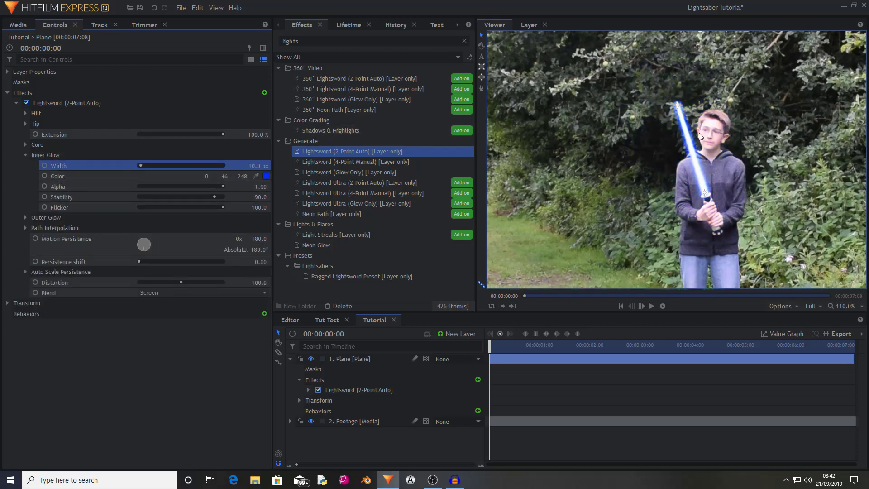
{"action": "scroll", "coordinate": [695, 136], "scroll_direction": "up", "scroll_amount": 5}
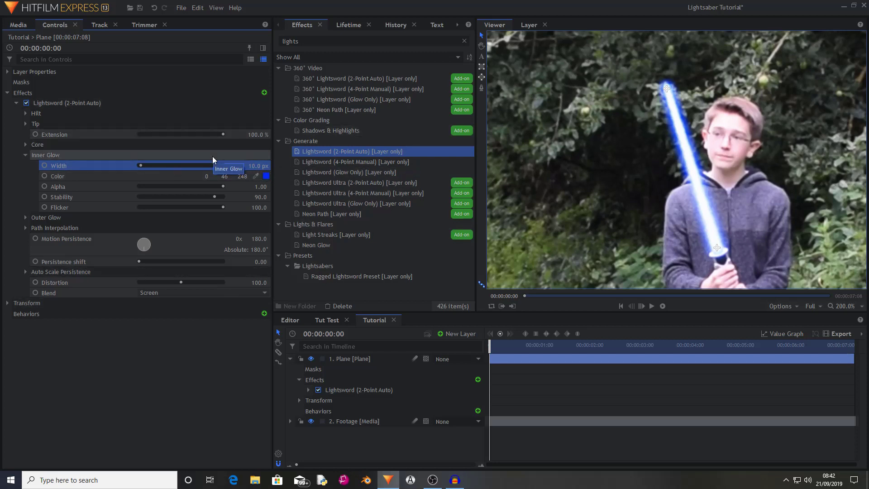
{"action": "left_click", "coordinate": [78, 187]}
{"action": "left_click", "coordinate": [71, 196]}
{"action": "left_click", "coordinate": [64, 206]}
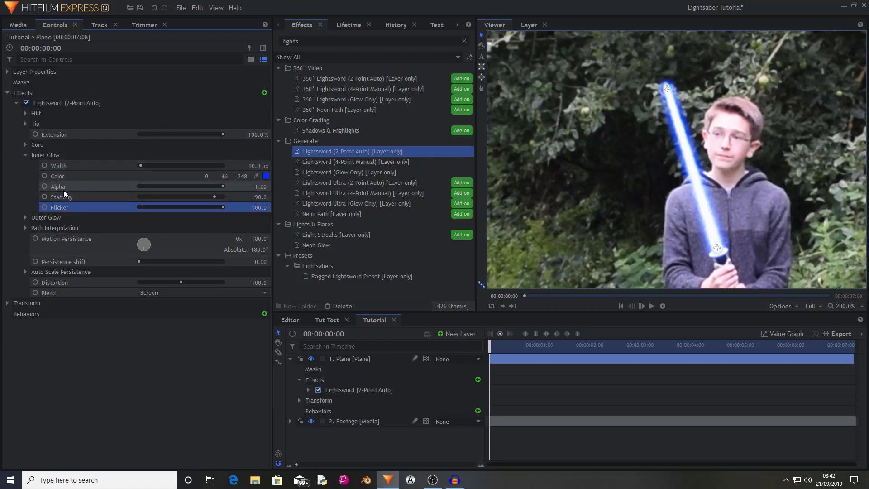
{"action": "left_click", "coordinate": [26, 155]}
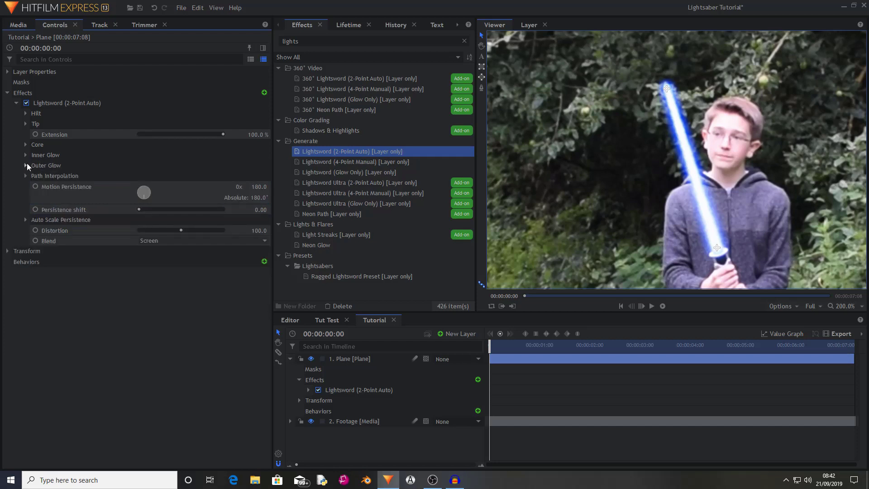
Step: Set the Lightsword effect's outer glow width to 50 px and its alpha to 0.30
{"action": "left_click", "coordinate": [26, 165]}
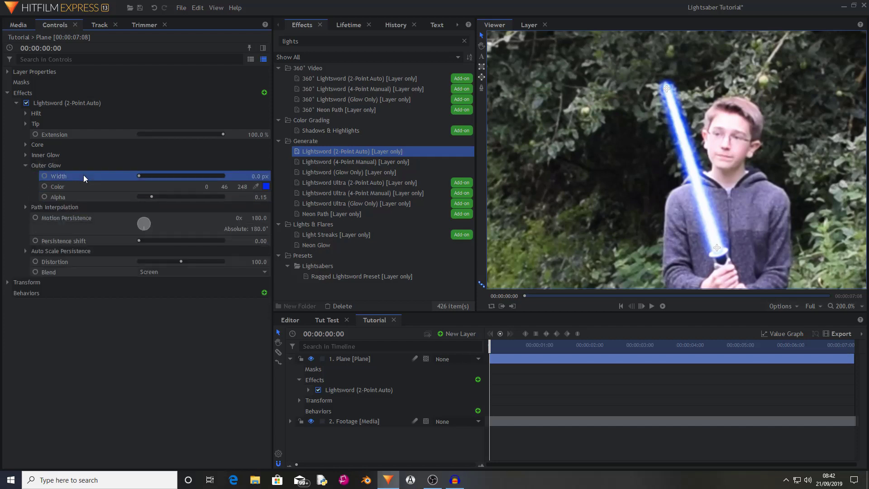
{"action": "left_click", "coordinate": [260, 176]}
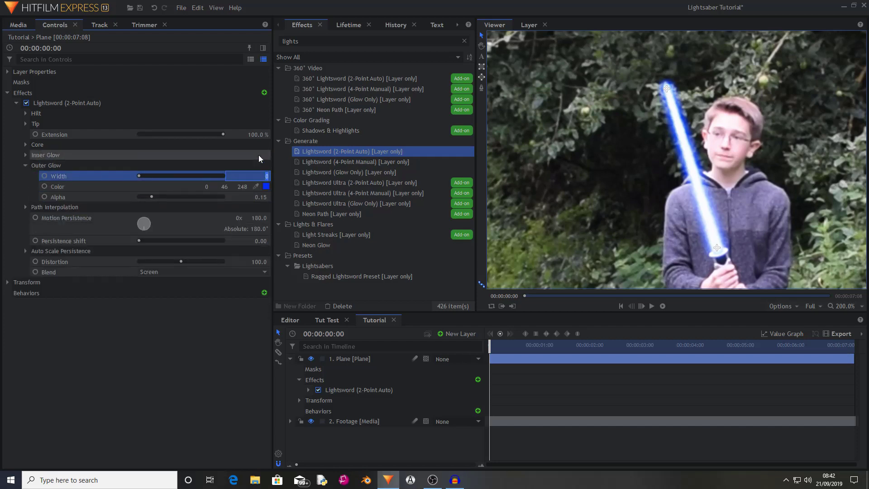
{"action": "type", "text": "50"}
{"action": "key", "text": "Return"}
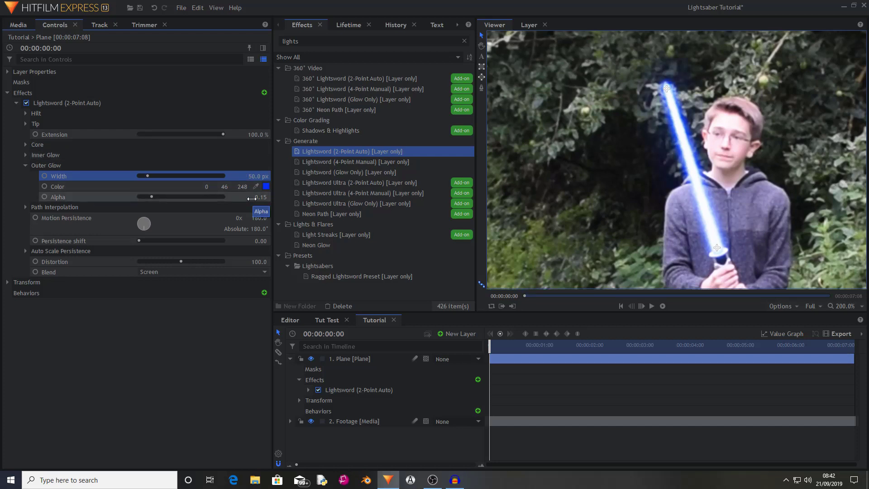
{"action": "left_click", "coordinate": [251, 198]}
{"action": "type", "text": "0."}
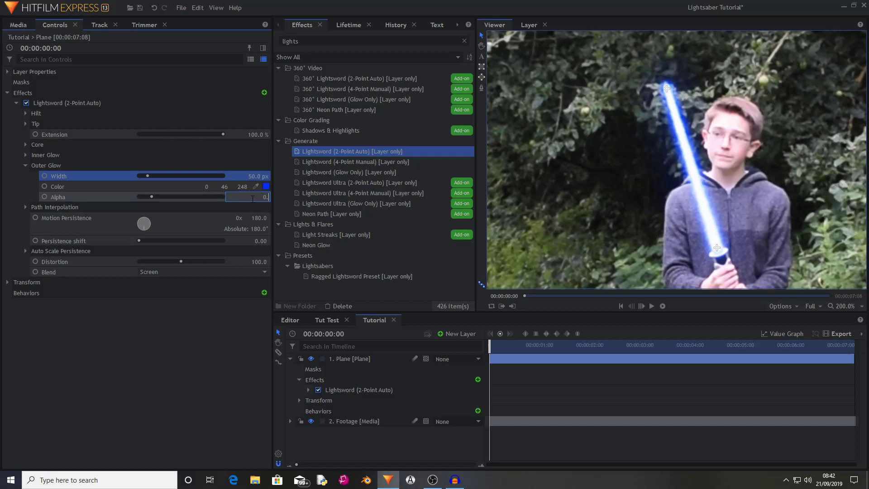
{"action": "type", "text": "3"}
{"action": "key", "text": "Return"}
{"action": "scroll", "coordinate": [664, 93], "scroll_direction": "up", "scroll_amount": 2}
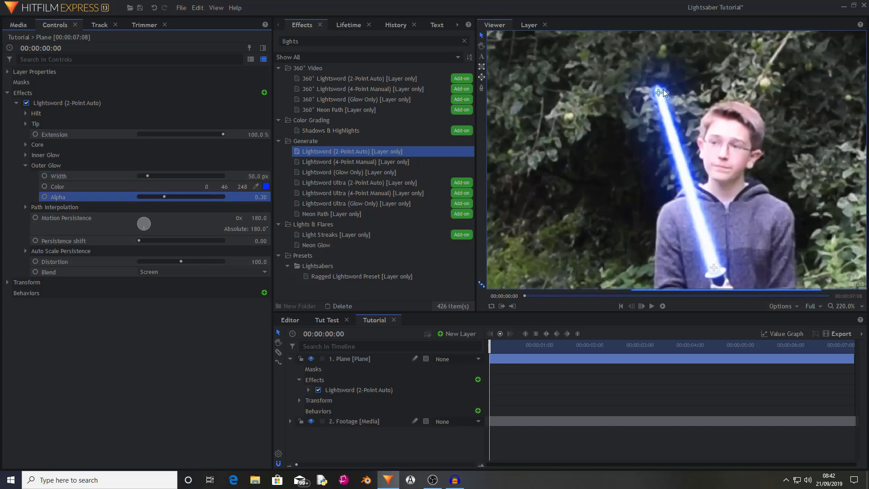
Step: Try a smaller outer glow width on the Lightsword effect and return it to 50 px
{"action": "left_click_drag", "start_coordinate": [147, 177], "coordinate": [124, 176]}
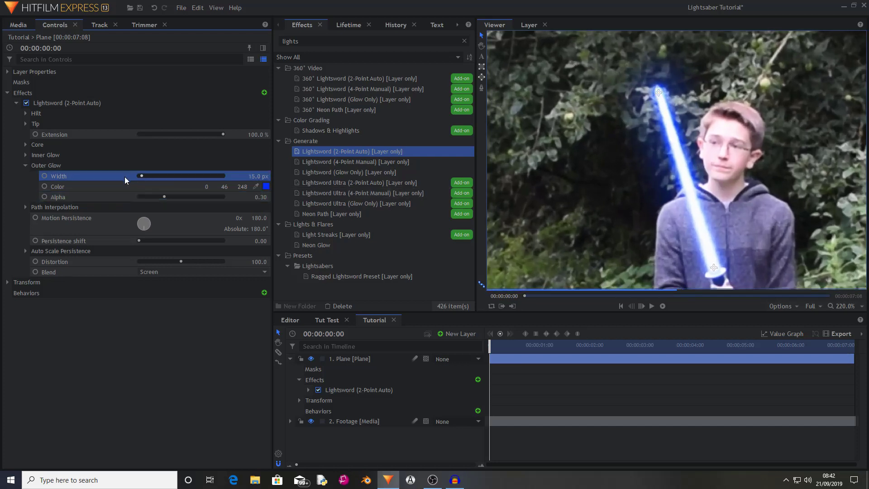
{"action": "left_click", "coordinate": [254, 176]}
{"action": "type", "text": "5"}
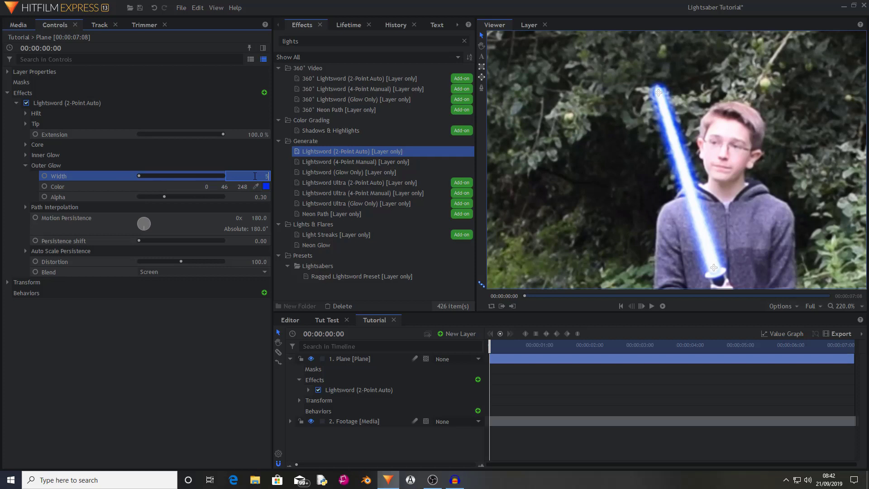
{"action": "type", "text": "0"}
{"action": "key", "text": "Return"}
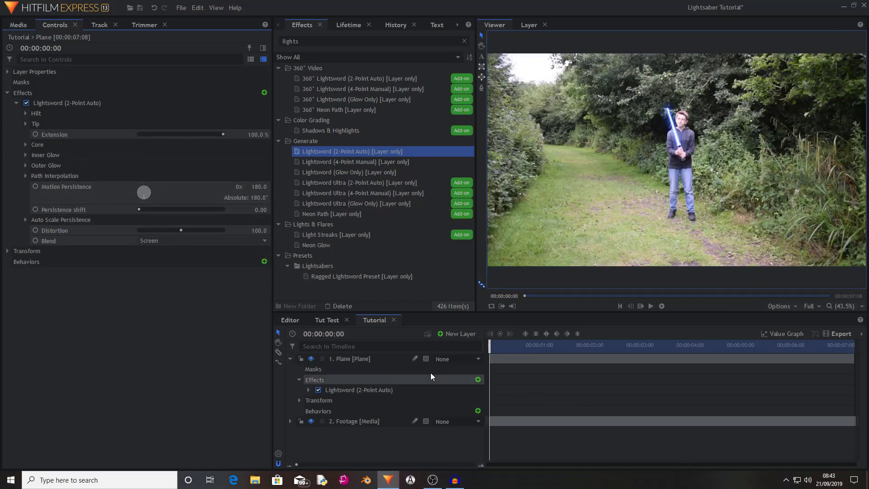
Step: Set the hilt position of the Plane layer's Lightsword (2-Point Auto) effect to 0, 0
{"action": "left_click", "coordinate": [364, 358]}
{"action": "scroll", "coordinate": [699, 122], "scroll_direction": "up", "scroll_amount": 2}
{"action": "scroll", "coordinate": [699, 123], "scroll_direction": "up", "scroll_amount": 1}
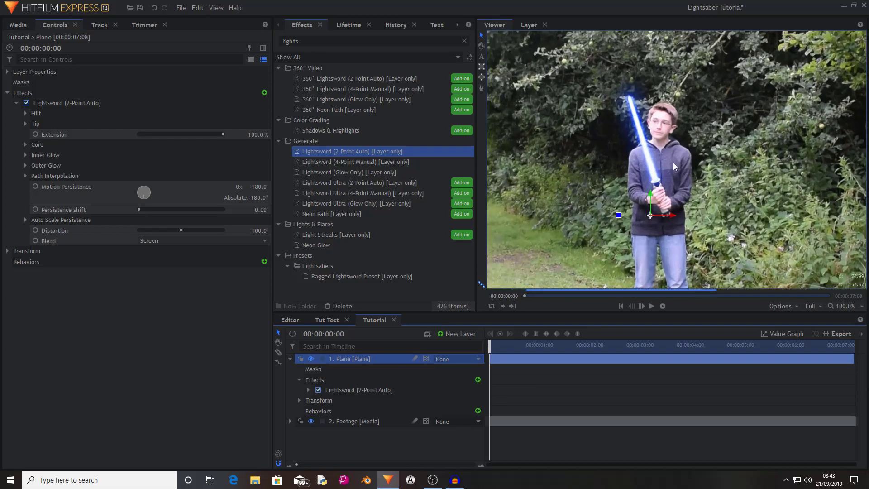
{"action": "left_click", "coordinate": [357, 389]}
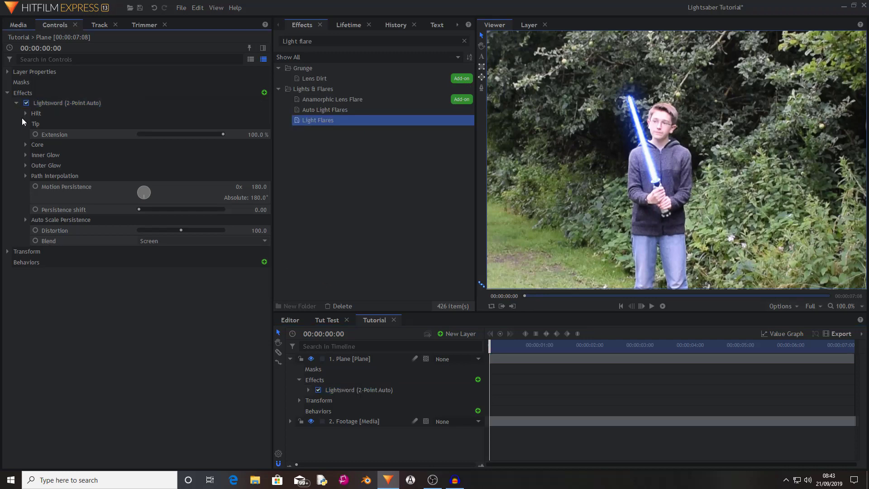
{"action": "left_click", "coordinate": [26, 113]}
{"action": "left_click", "coordinate": [238, 136]}
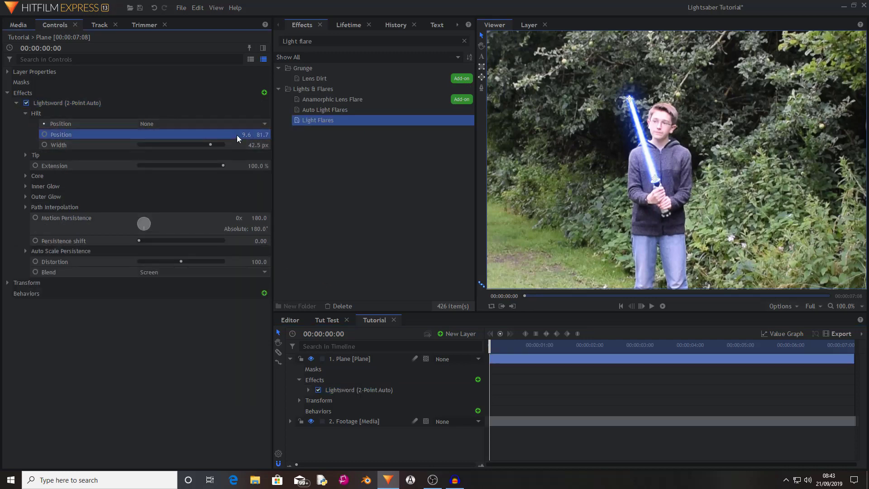
{"action": "left_click", "coordinate": [249, 144]}
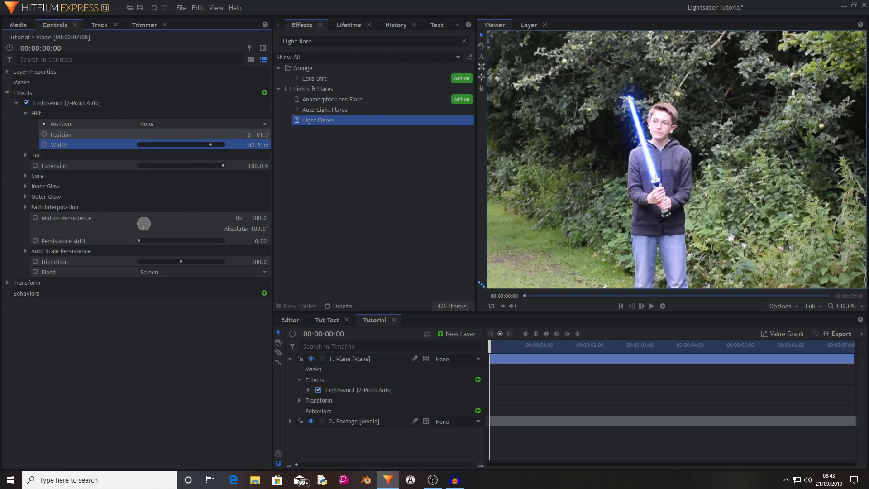
{"action": "left_click", "coordinate": [261, 134]}
{"action": "type", "text": "0"}
{"action": "key", "text": "Return"}
Step: Set the Lightsword effect's tip position to 0, 300 so the blade stands vertically above the hilt
{"action": "left_click", "coordinate": [241, 145]}
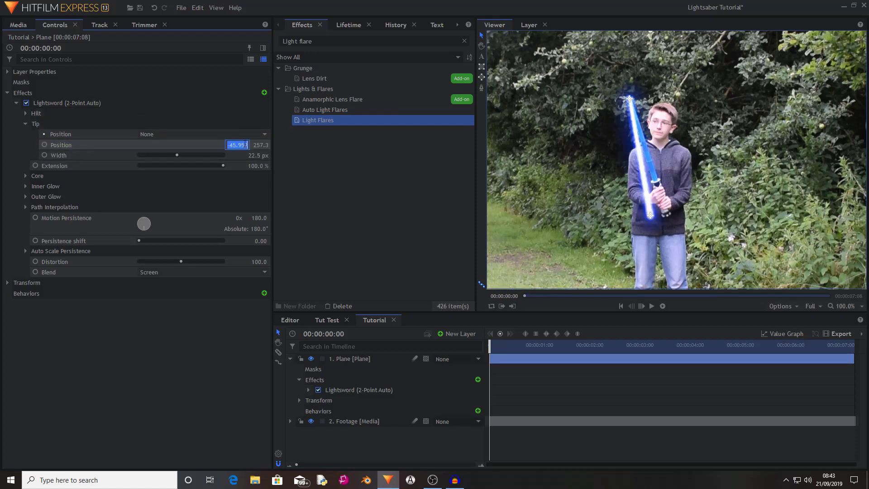
{"action": "type", "text": "0"}
{"action": "key", "text": "Return"}
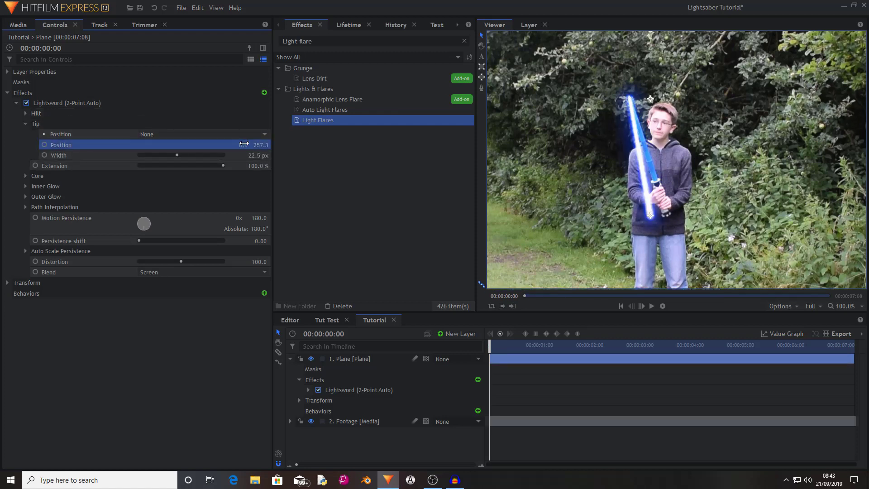
{"action": "left_click", "coordinate": [265, 146]}
{"action": "type", "text": "0"}
{"action": "key", "text": "Return"}
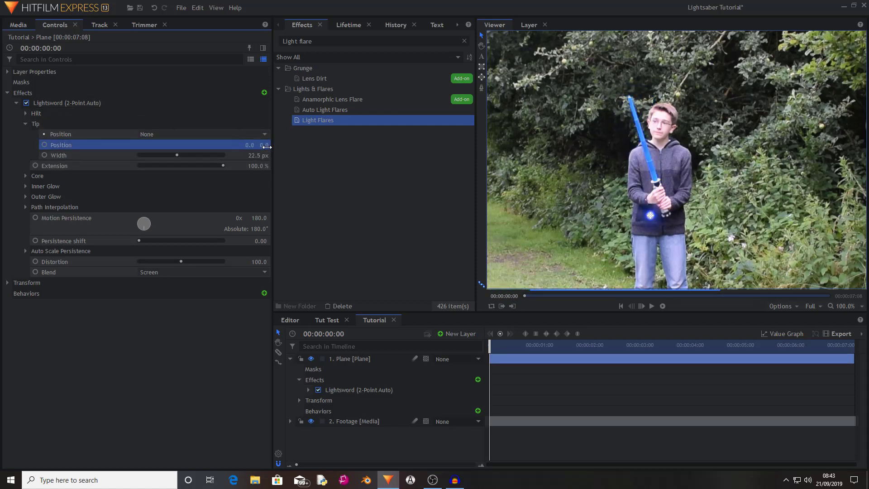
{"action": "left_click", "coordinate": [265, 145]}
{"action": "type", "text": "300"}
{"action": "key", "text": "Return"}
{"action": "scroll", "coordinate": [704, 156], "scroll_direction": "down", "scroll_amount": 3}
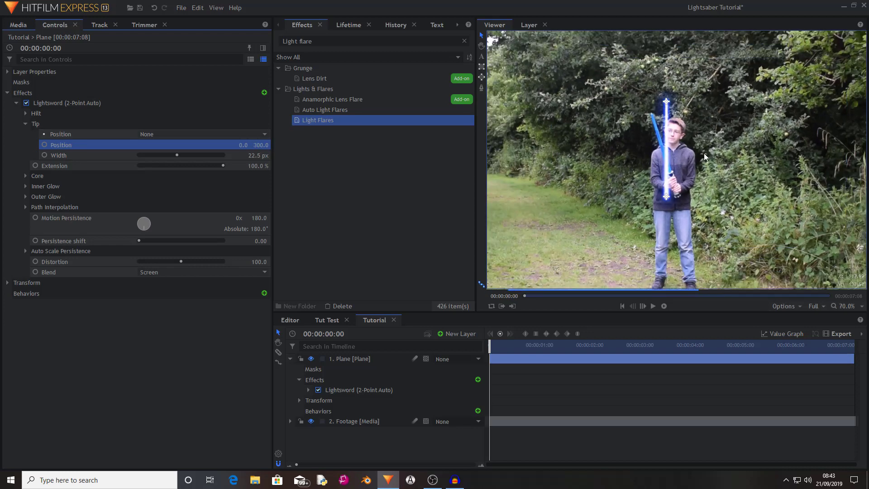
{"action": "scroll", "coordinate": [705, 157], "scroll_direction": "down", "scroll_amount": 2}
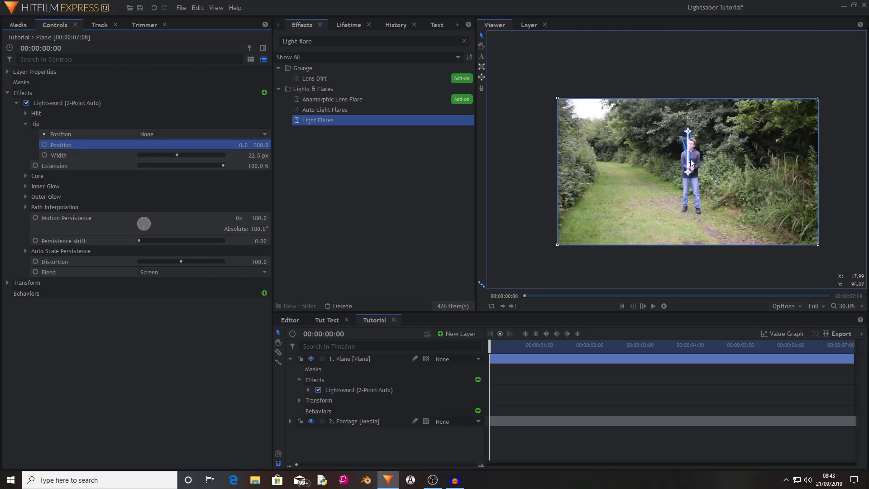
{"action": "scroll", "coordinate": [690, 163], "scroll_direction": "up", "scroll_amount": 2}
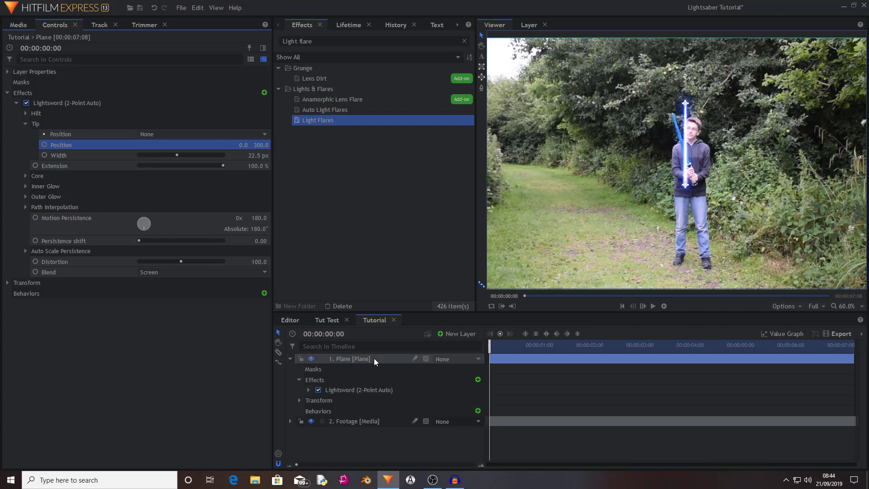
Step: Collapse the Plane layer in the timeline and add two new point layers to the composite shot
{"action": "left_click", "coordinate": [373, 360]}
{"action": "left_click", "coordinate": [290, 359]}
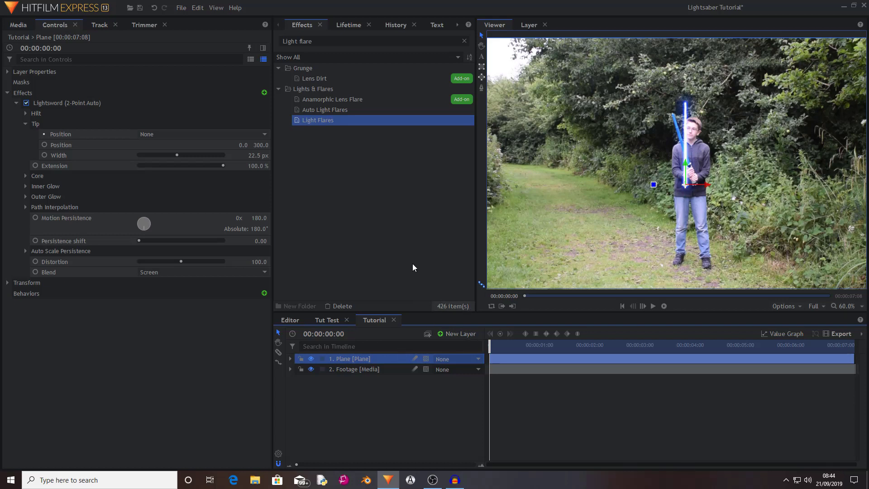
{"action": "left_click", "coordinate": [457, 335]}
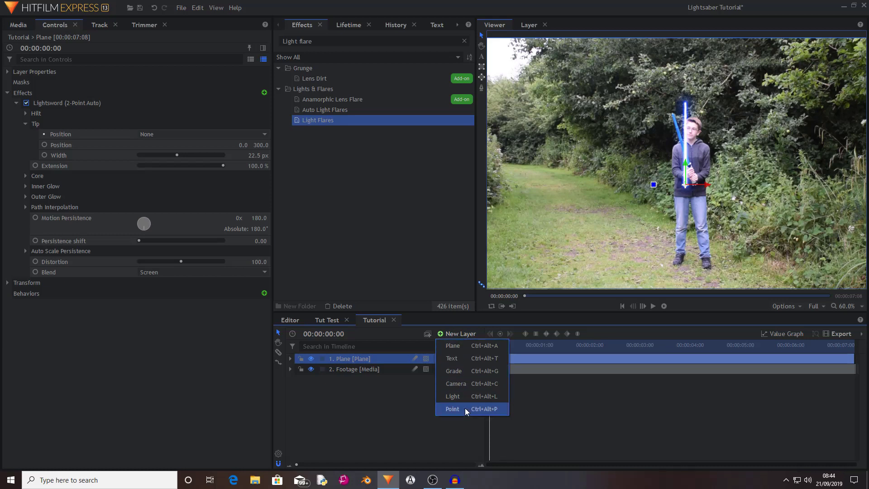
{"action": "left_click", "coordinate": [465, 408]}
{"action": "left_click", "coordinate": [454, 334]}
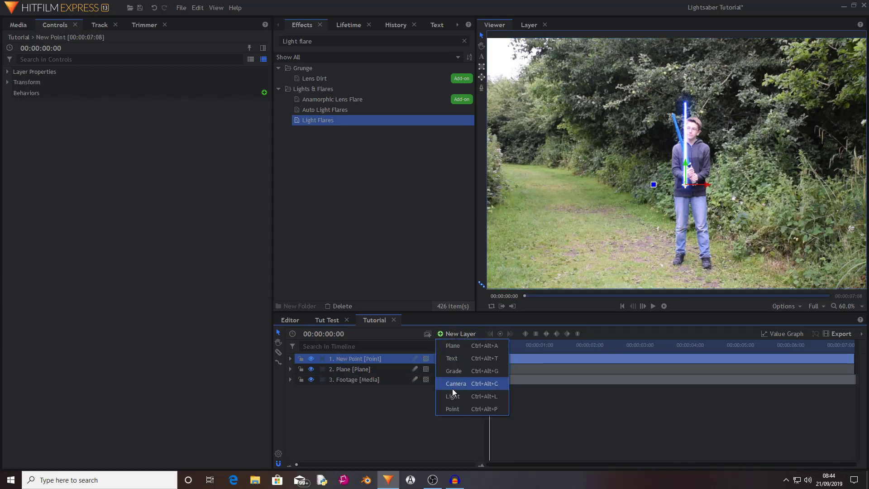
{"action": "left_click", "coordinate": [452, 408]}
Step: Rename the uppermost point layer as Tip and the point layer below it as Hilt
{"action": "right_click", "coordinate": [370, 359]}
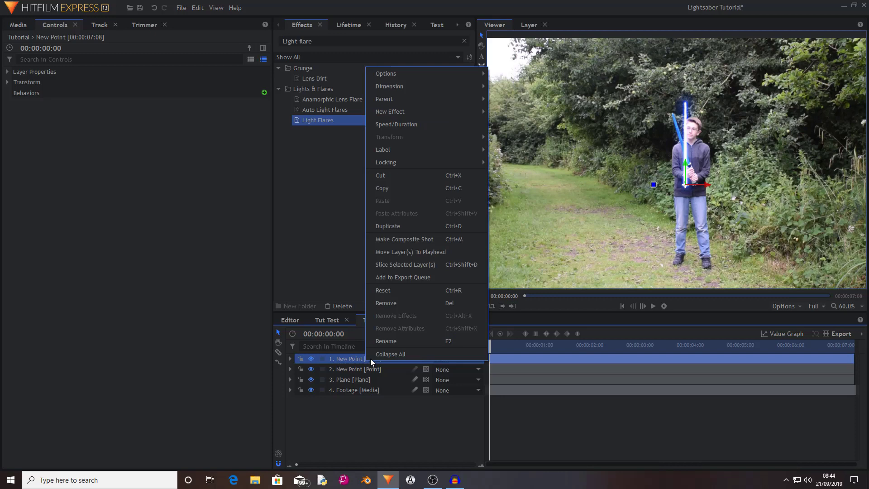
{"action": "left_click", "coordinate": [384, 343]}
{"action": "type", "text": "Tip"}
{"action": "key", "text": "Return"}
{"action": "right_click", "coordinate": [376, 368]}
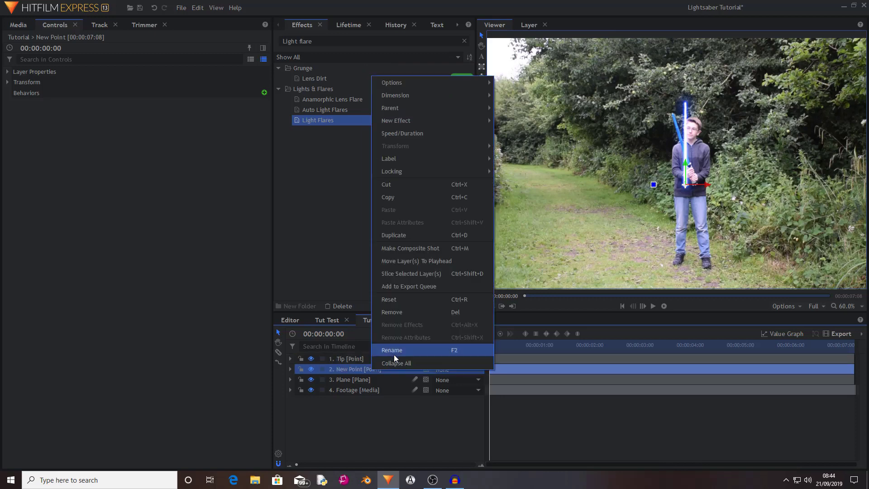
{"action": "left_click", "coordinate": [393, 351]}
{"action": "type", "text": "H"}
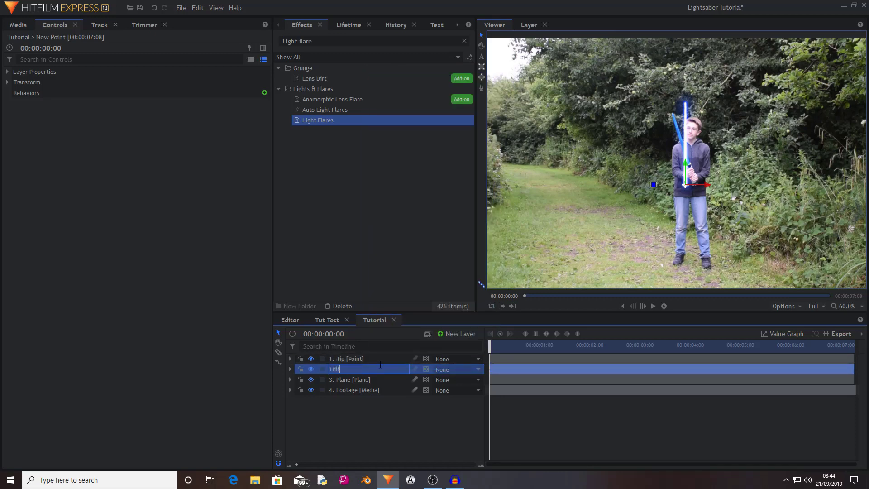
{"action": "type", "text": "ilt"}
{"action": "key", "text": "Return"}
Step: Place the Tip point on the end of the prop blade and the Hilt point where the blade meets the handle
{"action": "left_click", "coordinate": [355, 359]}
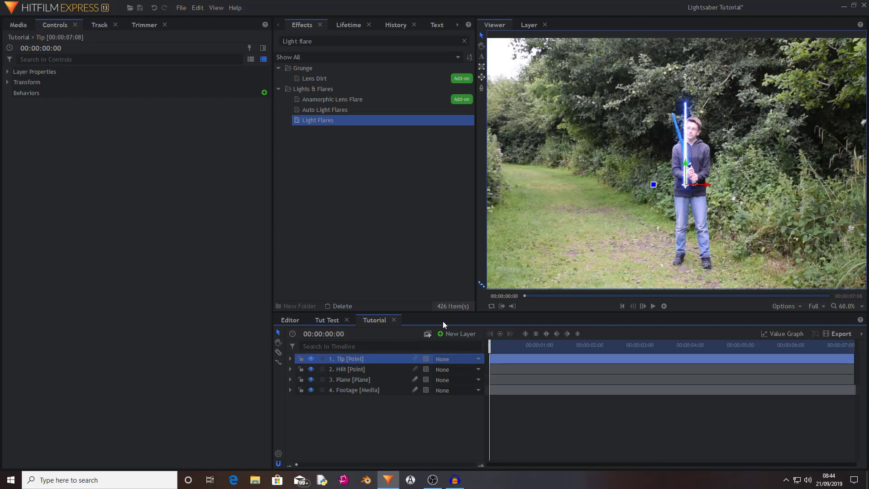
{"action": "scroll", "coordinate": [658, 185], "scroll_direction": "up", "scroll_amount": 3}
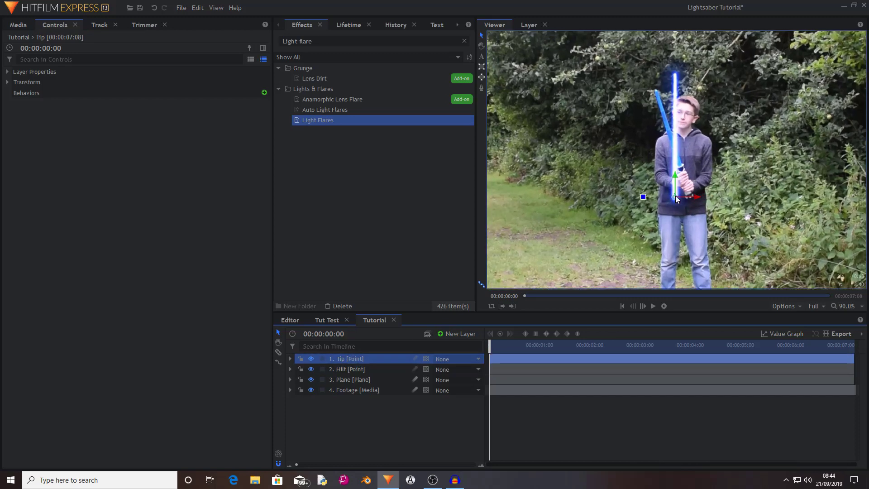
{"action": "left_click", "coordinate": [350, 368]}
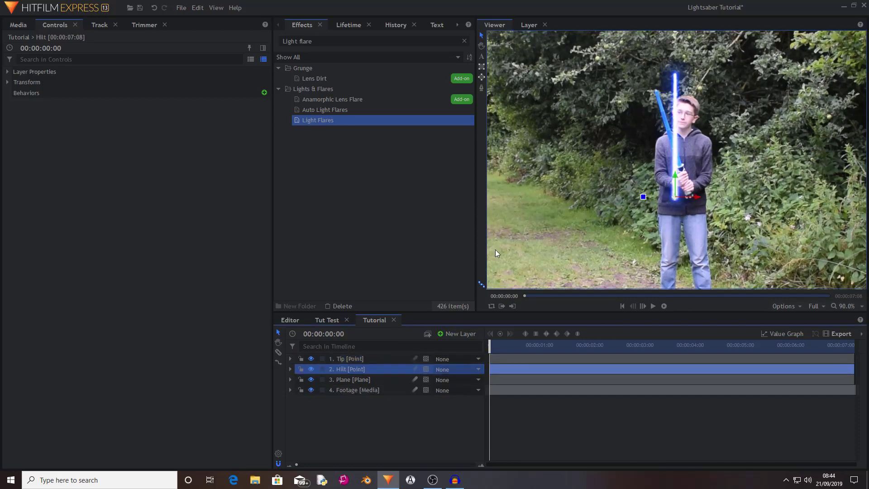
Step: Link the hilt position of the Plane layer's Lightsword effect to the Hilt point layer
{"action": "left_click", "coordinate": [362, 380]}
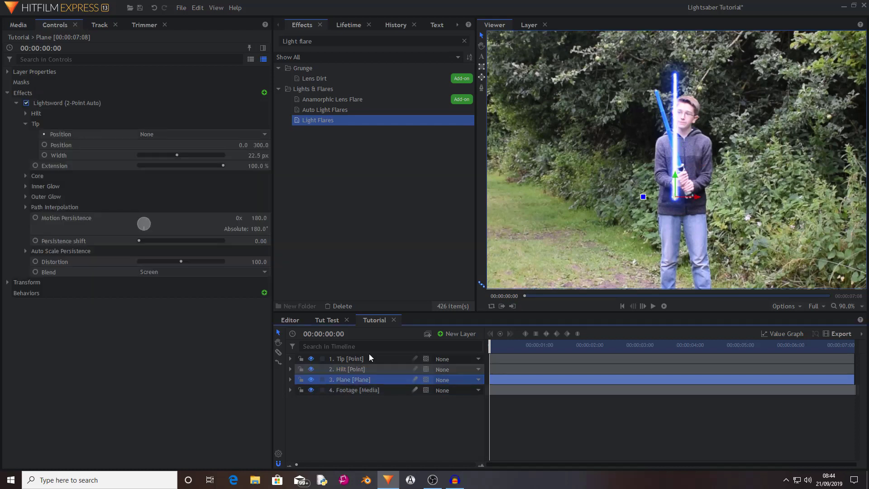
{"action": "left_click", "coordinate": [71, 109]}
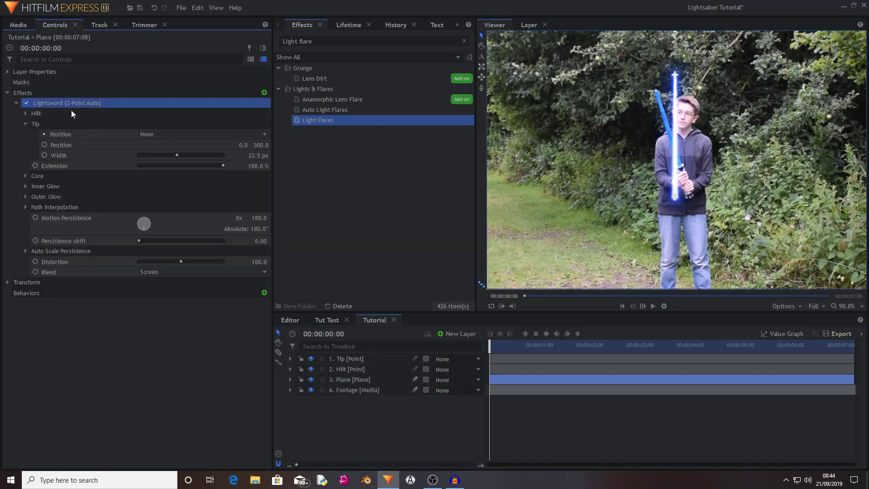
{"action": "left_click", "coordinate": [27, 113]}
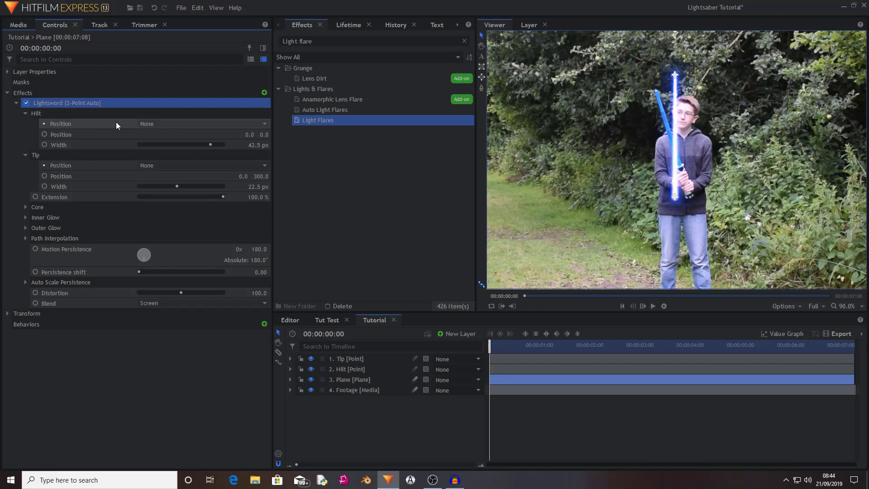
{"action": "left_click", "coordinate": [145, 121]}
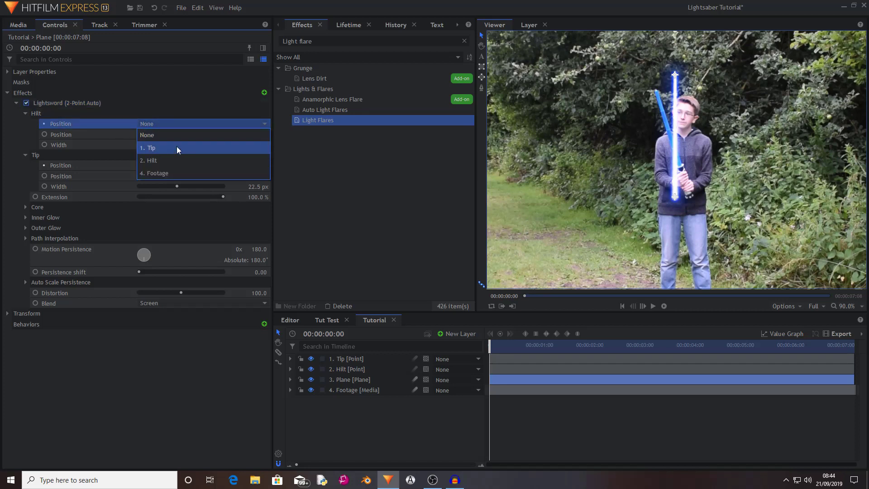
{"action": "left_click", "coordinate": [177, 160]}
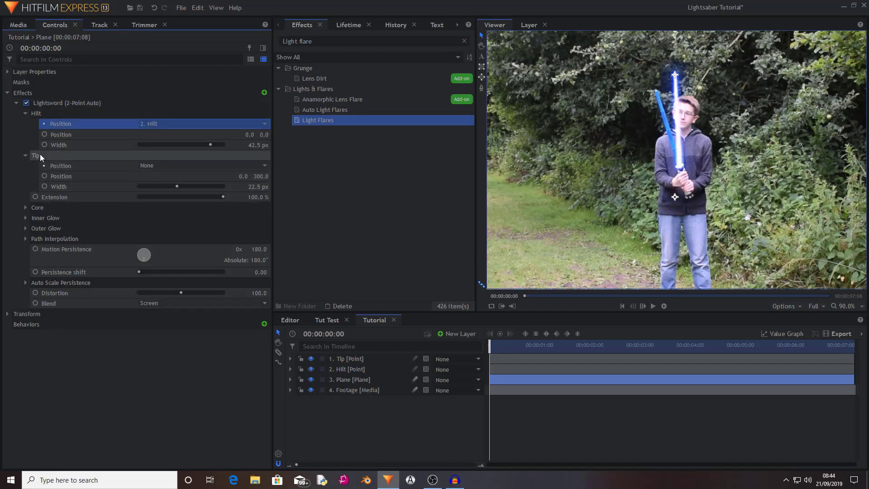
Step: Link the Lightsword effect's tip position to the Tip point layer and set its position offset to 0, 0
{"action": "left_click", "coordinate": [180, 168]}
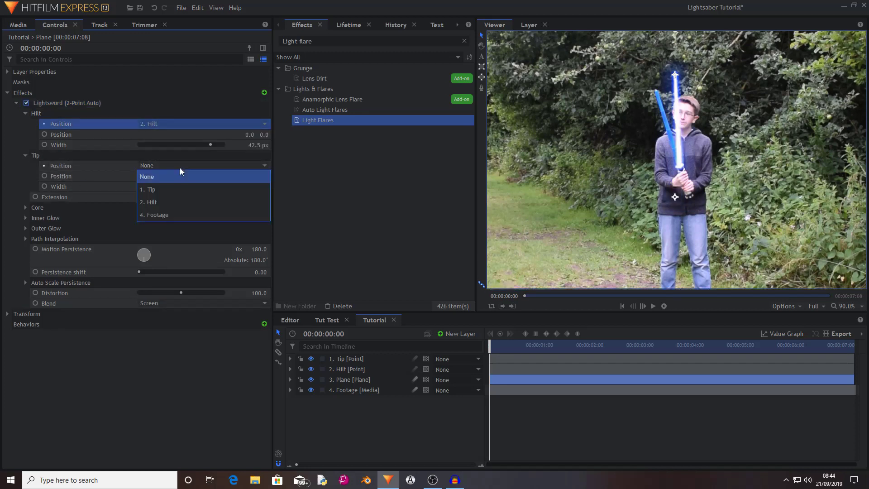
{"action": "left_click", "coordinate": [167, 188]}
{"action": "left_click", "coordinate": [259, 177]}
{"action": "type", "text": "0"}
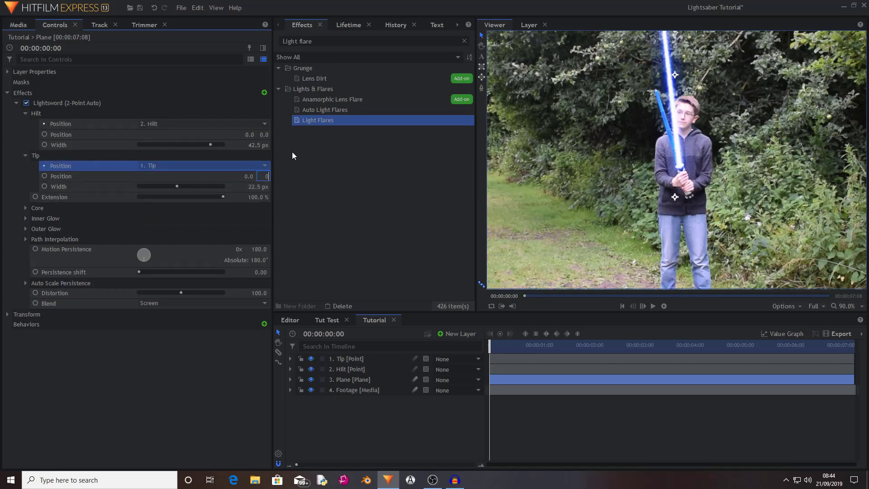
{"action": "key", "text": "Return"}
{"action": "left_click", "coordinate": [540, 400]}
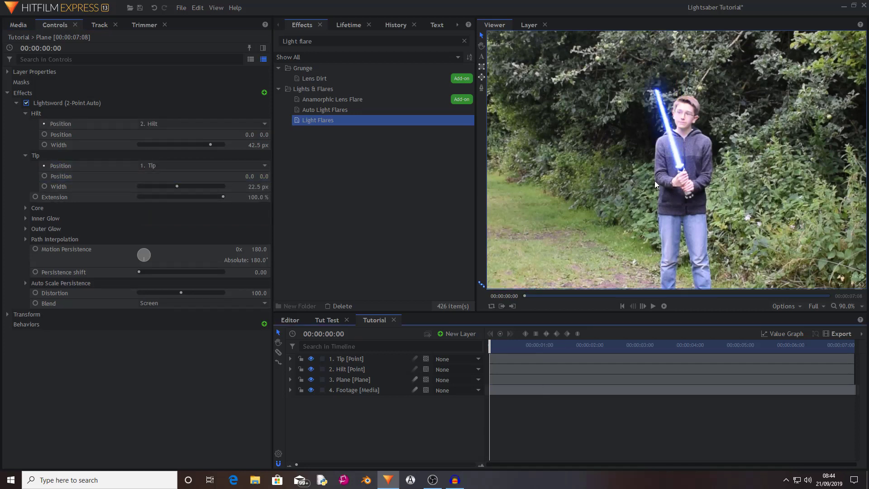
Step: Try moving the Tip point sideways away from the end of the prop blade and undo the move
{"action": "left_click", "coordinate": [354, 359]}
{"action": "left_click_drag", "start_coordinate": [659, 92], "coordinate": [705, 87]}
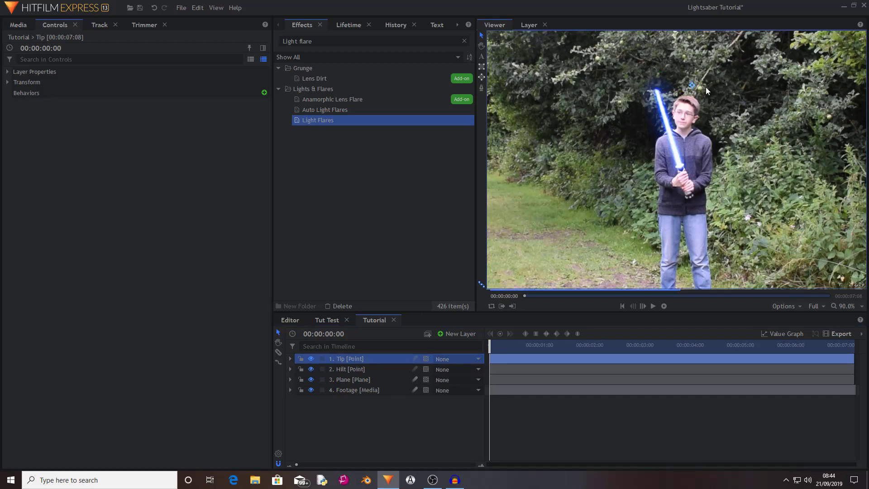
{"action": "key", "text": "ctrl+z"}
{"action": "key", "text": "ctrl+z"}
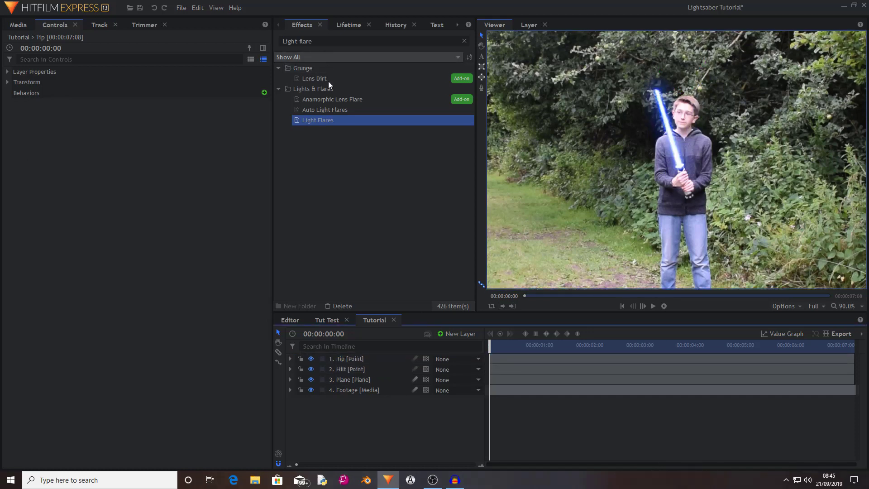
Step: Apply the Light Flares effect to the Plane layer and make its hotspot position use the Hilt layer
{"action": "left_click_drag", "start_coordinate": [332, 121], "coordinate": [359, 382]}
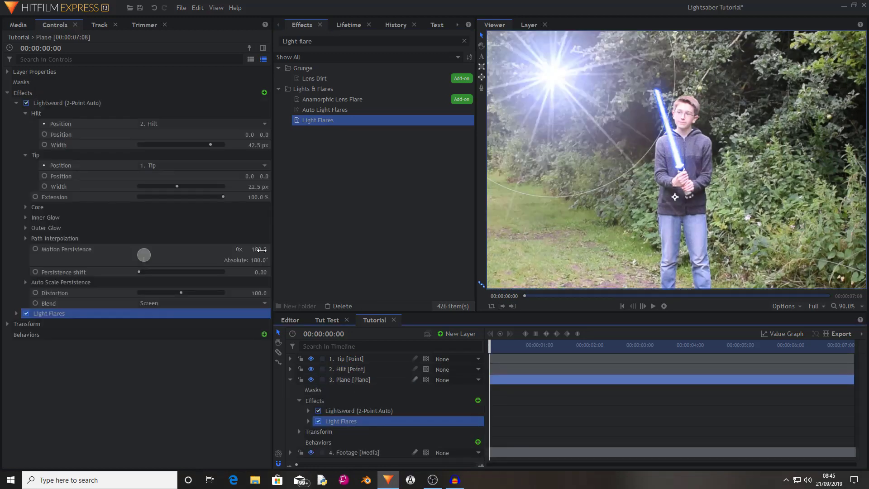
{"action": "left_click", "coordinate": [17, 313]}
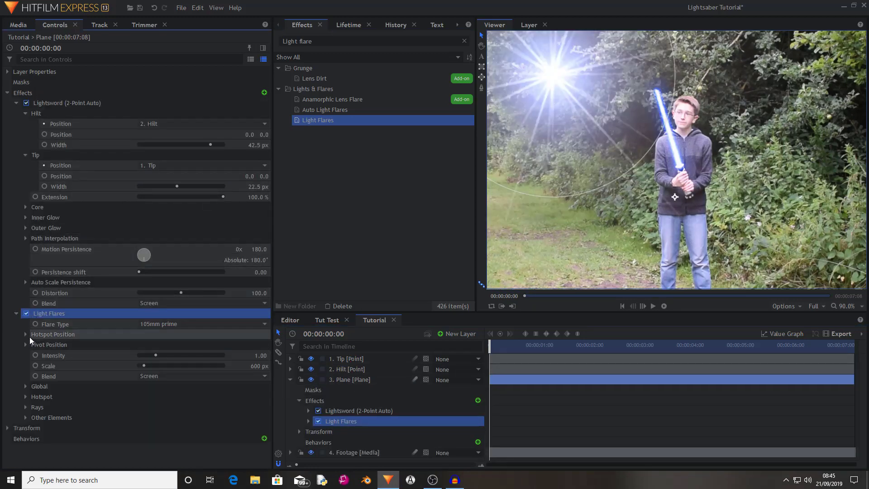
{"action": "left_click", "coordinate": [26, 334]}
{"action": "left_click", "coordinate": [148, 355]}
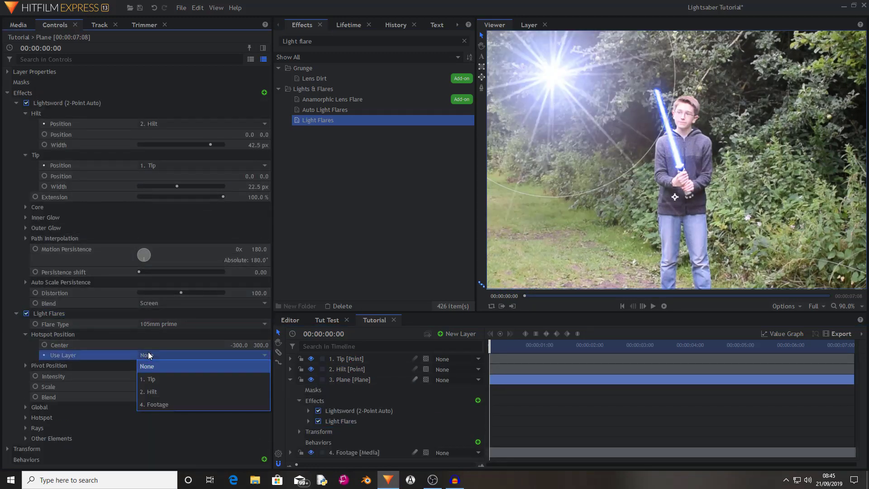
{"action": "left_click", "coordinate": [163, 391]}
Step: Set the Light Flares hotspot center to 0, 0 so the flare sits on the hilt
{"action": "left_click", "coordinate": [239, 345]}
{"action": "type", "text": "0"}
{"action": "key", "text": "Return"}
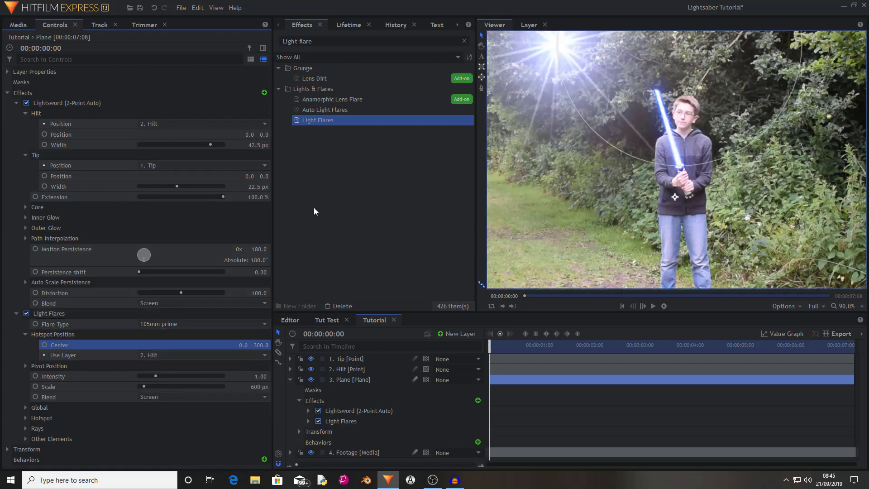
{"action": "left_click", "coordinate": [259, 344]}
{"action": "type", "text": "0"}
{"action": "key", "text": "Return"}
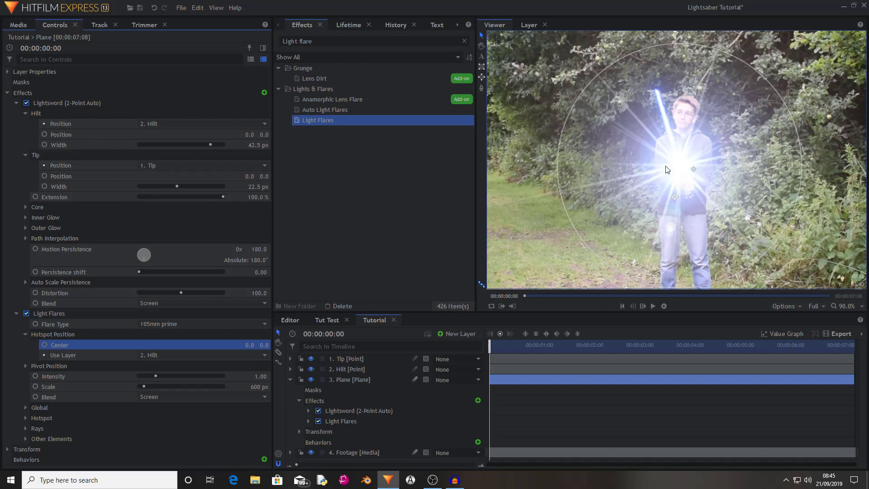
{"action": "left_click", "coordinate": [24, 333]}
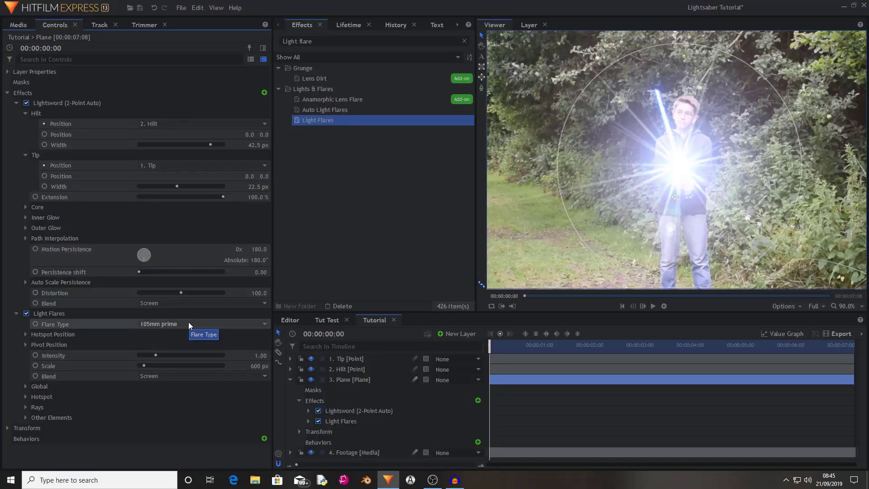
Step: Set the light flare to the Anamorphic spiked type with an intensity of 0.30 and a scale of 200 px
{"action": "left_click", "coordinate": [189, 321]}
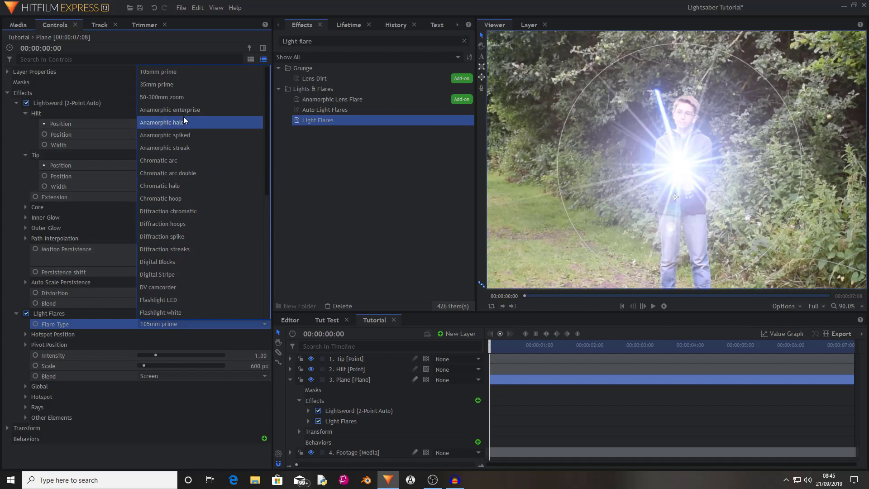
{"action": "left_click", "coordinate": [193, 135]}
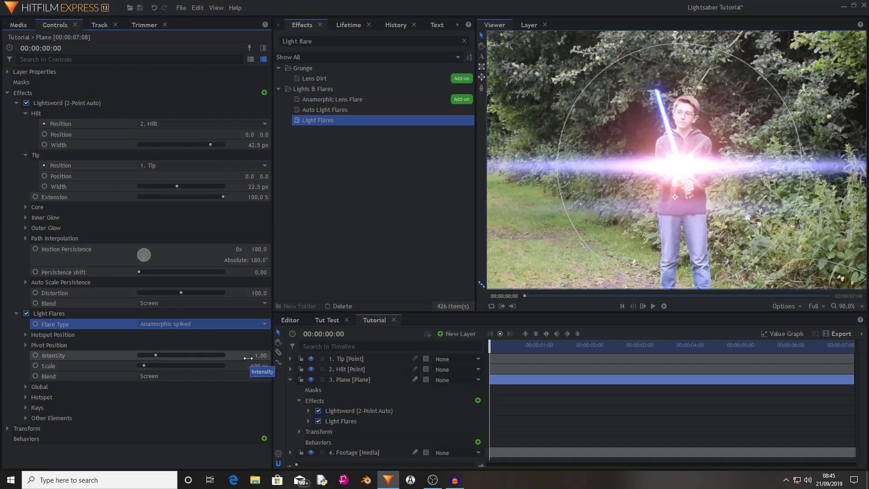
{"action": "left_click", "coordinate": [249, 355]}
{"action": "type", "text": "0.3"}
{"action": "key", "text": "Return"}
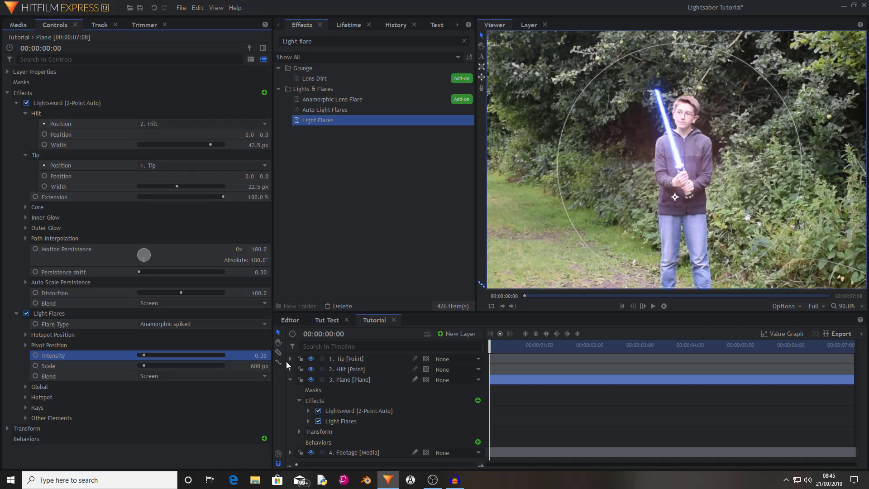
{"action": "key", "text": "Tab"}
{"action": "key", "text": "Return"}
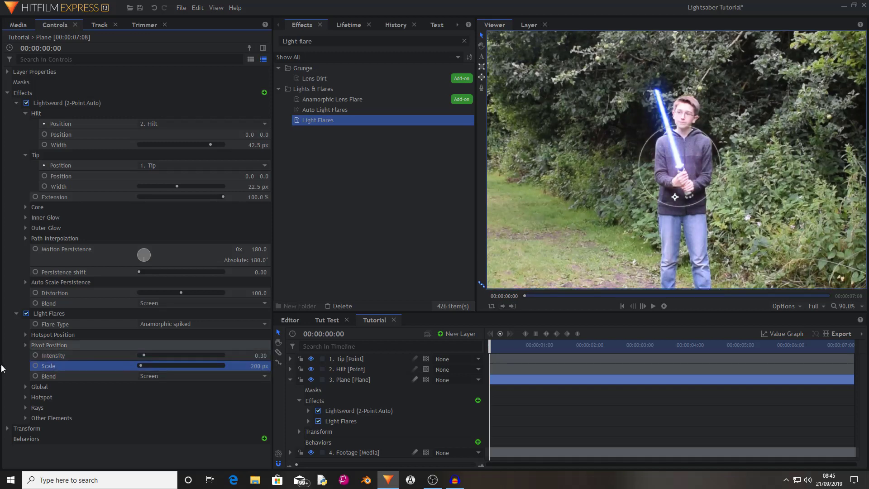
Step: Set the global hue shift of the Light Flares effect to 104°
{"action": "left_click", "coordinate": [25, 387]}
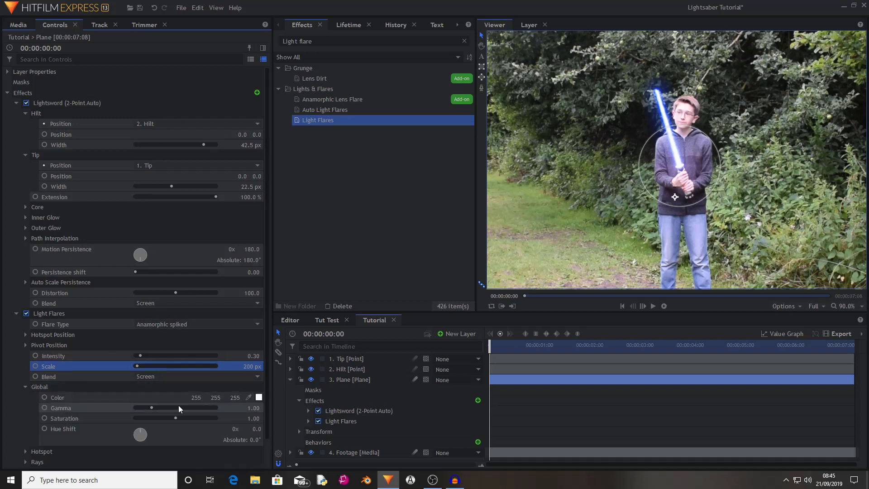
{"action": "left_click", "coordinate": [254, 428]}
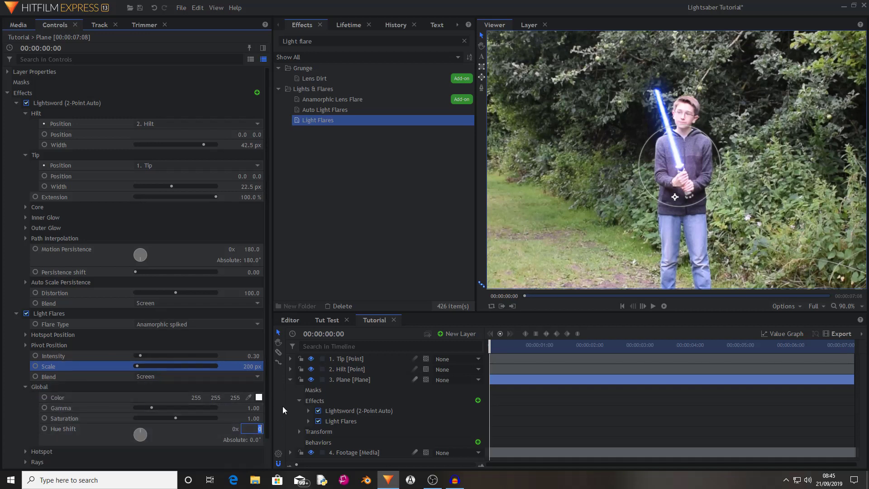
{"action": "key", "text": "Return"}
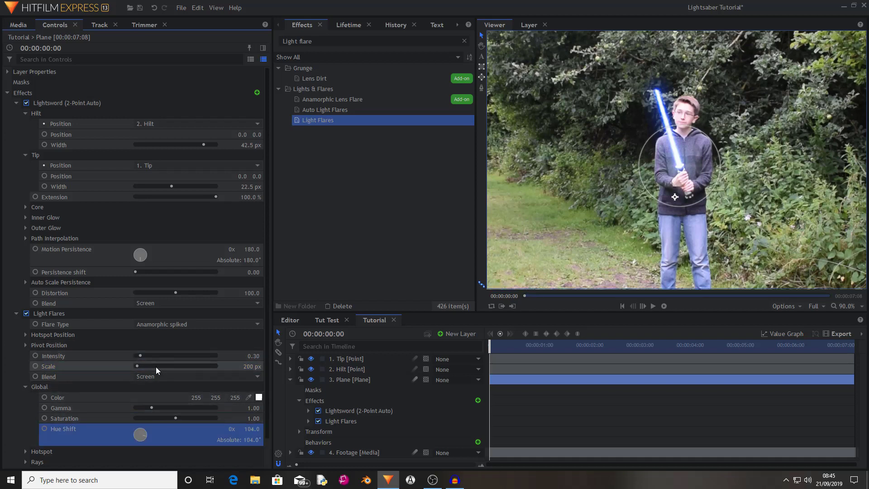
{"action": "left_click", "coordinate": [100, 357]}
{"action": "left_click", "coordinate": [101, 377]}
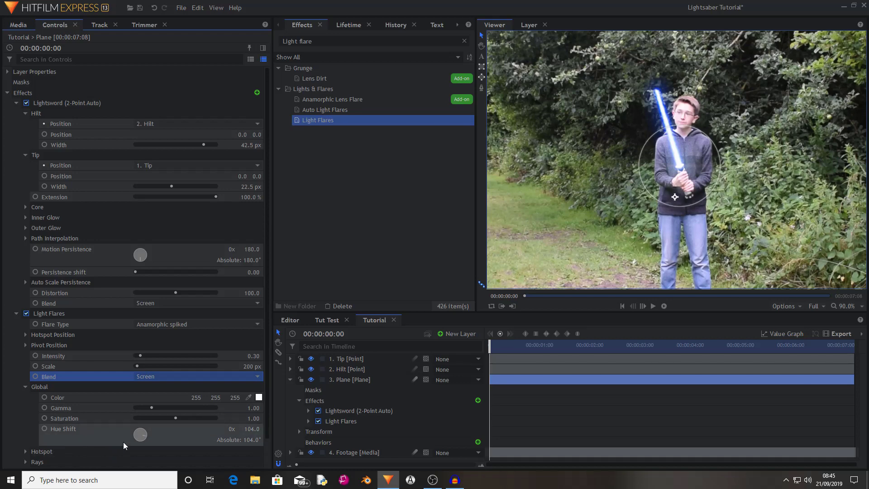
Step: Collapse the Light Flares and Lightsword effect settings of the Plane layer
{"action": "left_click", "coordinate": [16, 313]}
{"action": "left_click", "coordinate": [25, 113]}
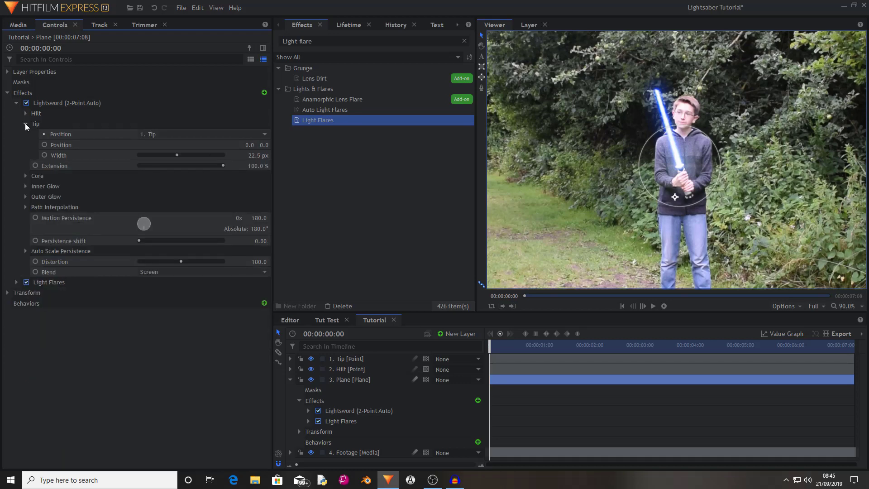
{"action": "left_click", "coordinate": [26, 124]}
{"action": "left_click", "coordinate": [16, 102]}
{"action": "scroll", "coordinate": [726, 173], "scroll_direction": "down", "scroll_amount": 2}
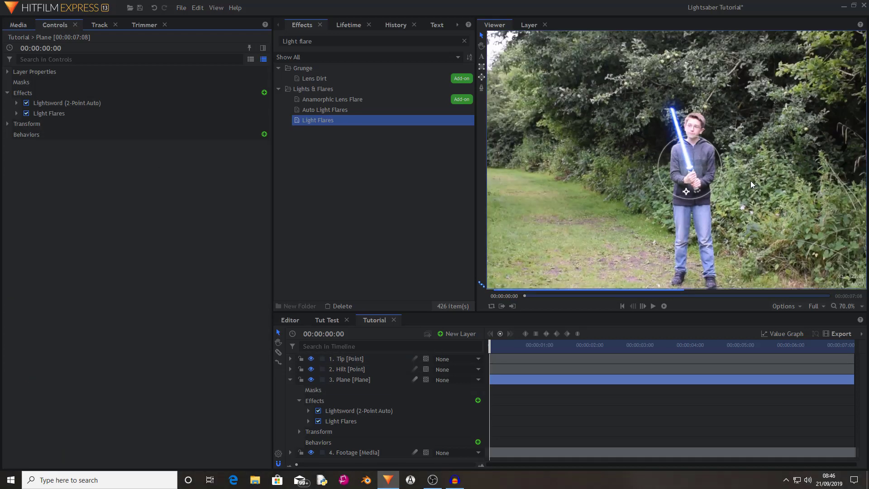
Step: Collapse the Plane layer and expand the Tip point's transform settings with its Position property selected
{"action": "left_click", "coordinate": [846, 305]}
{"action": "left_click", "coordinate": [841, 419]}
{"action": "left_click", "coordinate": [290, 379]}
{"action": "left_click", "coordinate": [371, 358]}
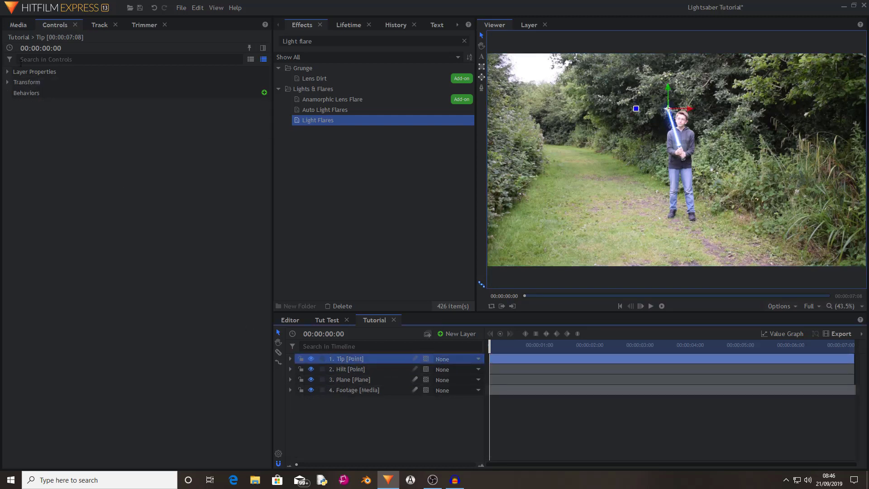
{"action": "left_click", "coordinate": [7, 82]}
{"action": "left_click", "coordinate": [43, 103]}
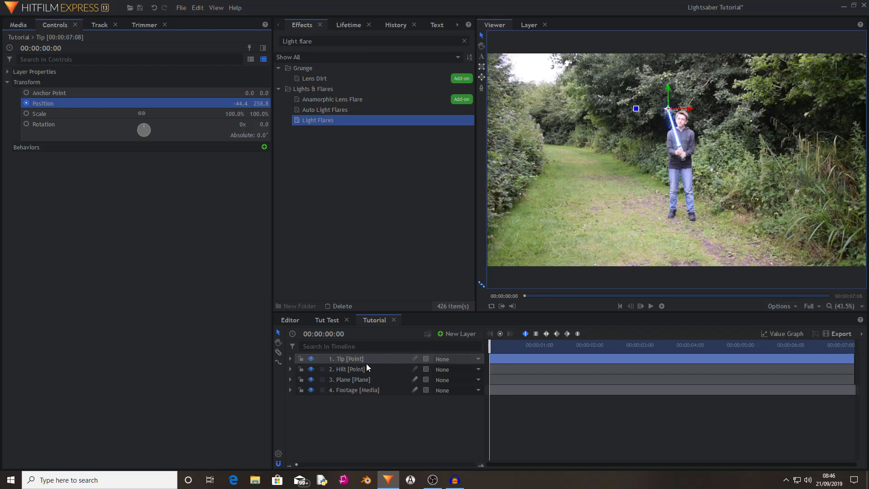
Step: Advance one frame to 00:00:00:01 and move the Tip point onto the blade's tip at about -48.9, 259.8
{"action": "left_click", "coordinate": [365, 368]}
{"action": "left_click", "coordinate": [392, 359]}
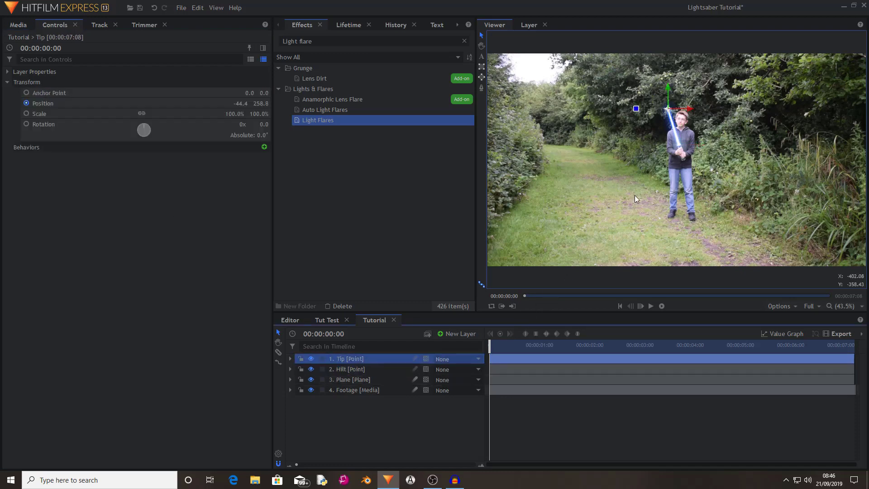
{"action": "scroll", "coordinate": [634, 196], "scroll_direction": "up", "scroll_amount": 4}
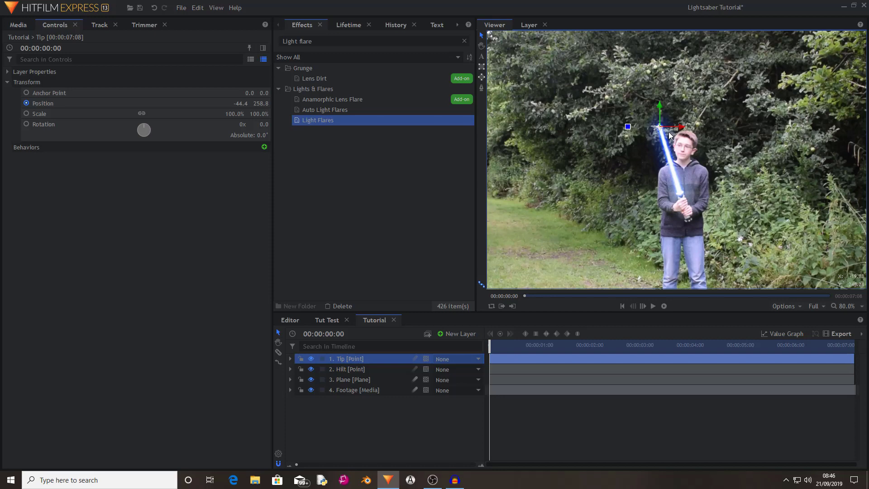
{"action": "key", "text": "Right"}
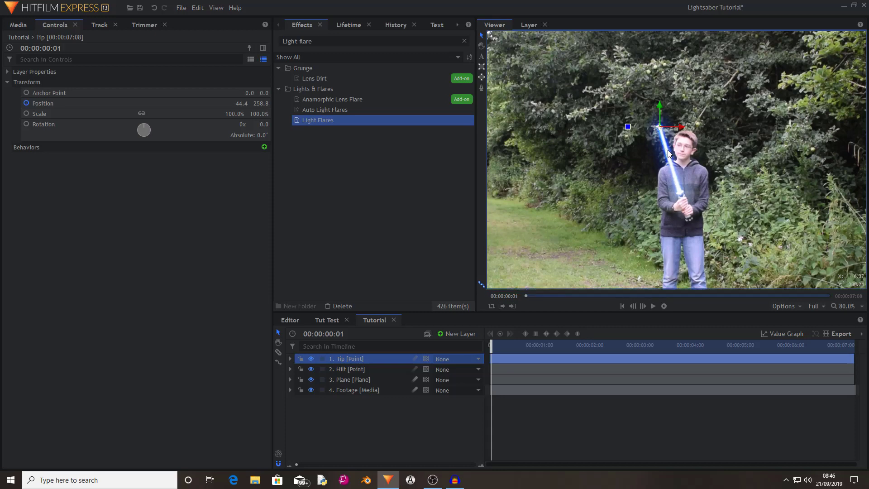
{"action": "scroll", "coordinate": [661, 152], "scroll_direction": "up", "scroll_amount": 3}
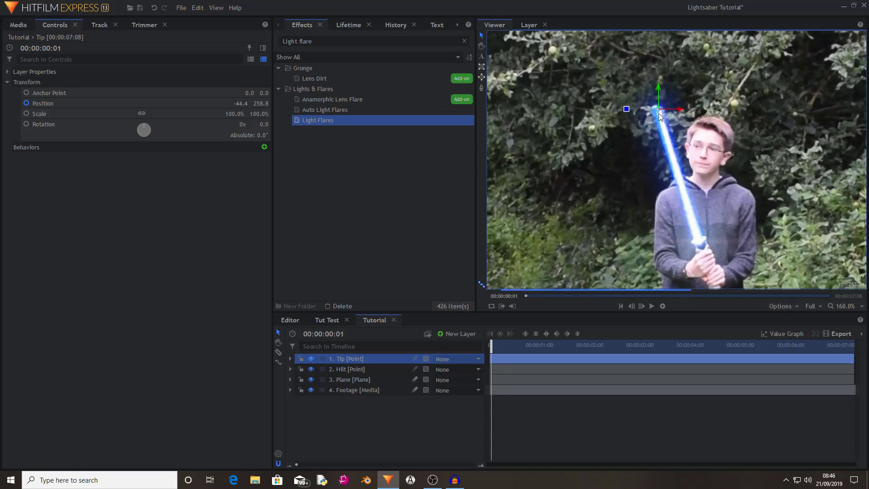
{"action": "scroll", "coordinate": [658, 113], "scroll_direction": "up", "scroll_amount": 1}
{"action": "left_click", "coordinate": [656, 113]}
{"action": "left_click", "coordinate": [371, 361]}
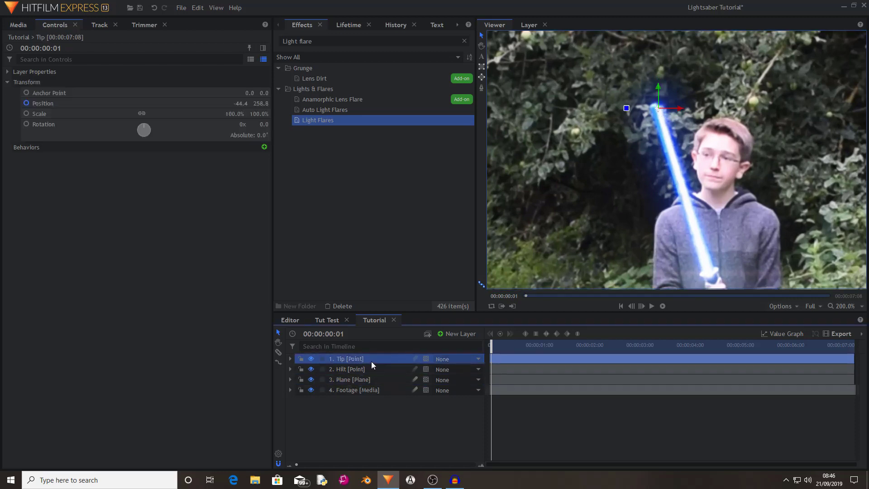
{"action": "left_click", "coordinate": [368, 367]}
{"action": "left_click", "coordinate": [363, 359]}
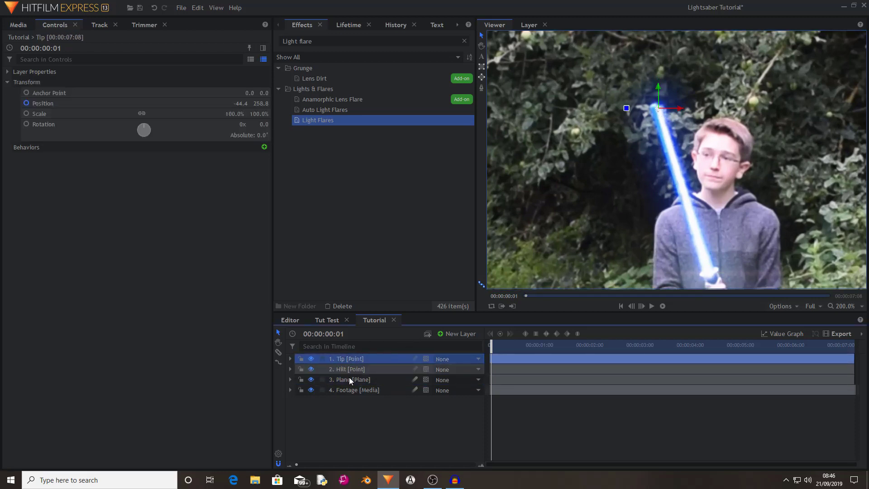
{"action": "left_click", "coordinate": [368, 370], "text": "ctrl"}
{"action": "left_click_drag", "start_coordinate": [657, 107], "coordinate": [653, 105]}
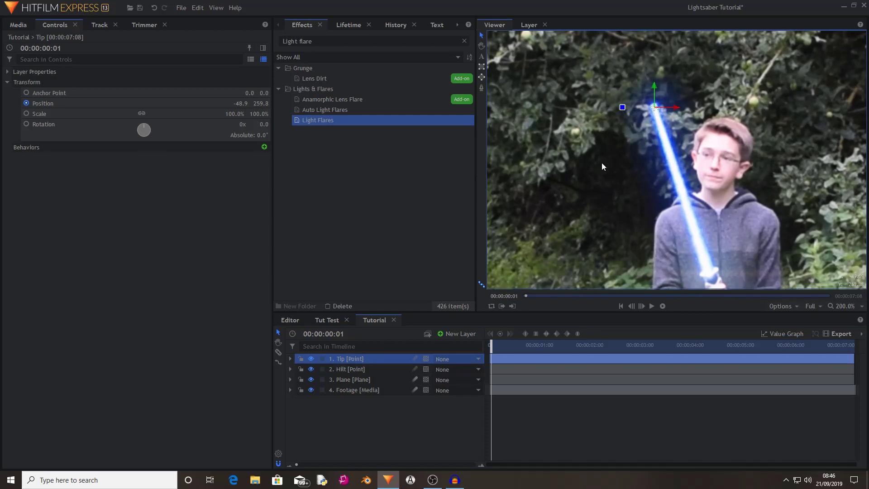
Step: Align the Hilt point with the base of the blade at frames 1 and 2, ending at about 12.6, 82.6
{"action": "left_click", "coordinate": [362, 369]}
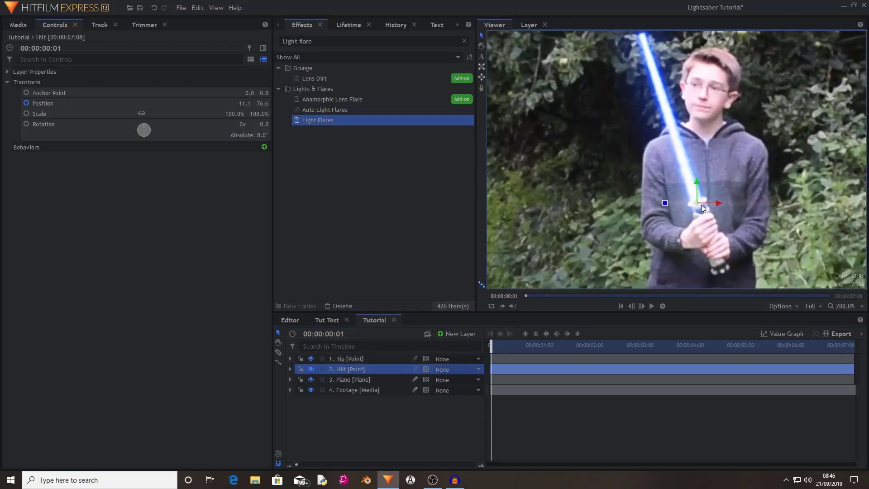
{"action": "mouse_move", "coordinate": [698, 203]}
{"action": "left_mouse_down"}
{"action": "mouse_move", "coordinate": [694, 230]}
{"action": "mouse_move", "coordinate": [697, 199]}
{"action": "left_mouse_up"}
{"action": "key", "text": "period"}
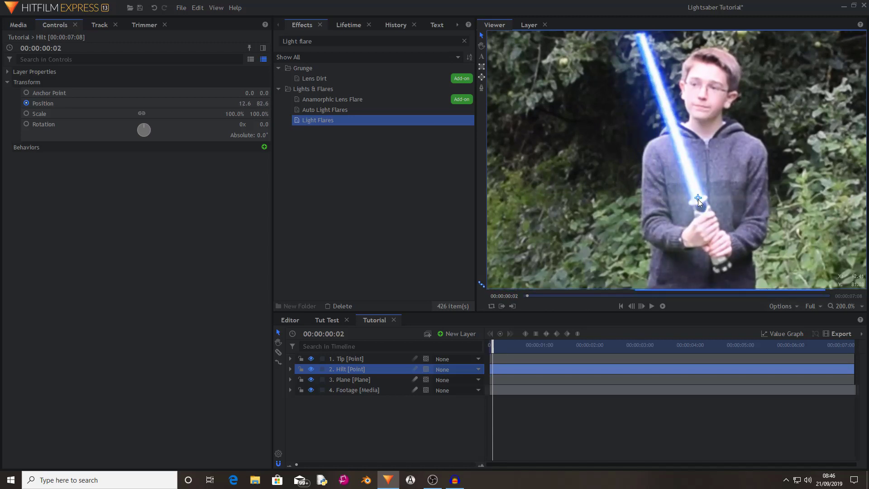
Step: Keyframe the Tip and Hilt points onto the ends of the prop blade from frame 2 to frame 4
{"action": "left_click", "coordinate": [372, 358]}
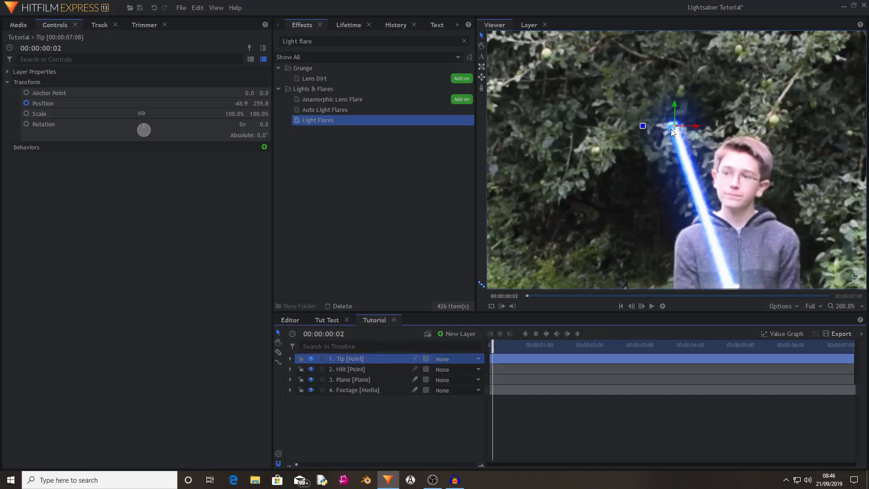
{"action": "left_click_drag", "start_coordinate": [671, 129], "coordinate": [666, 126]}
{"action": "key", "text": "period"}
{"action": "left_click_drag", "start_coordinate": [725, 272], "coordinate": [682, 125]}
{"action": "left_click", "coordinate": [364, 368]}
{"action": "key", "text": "period"}
{"action": "left_click_drag", "start_coordinate": [683, 125], "coordinate": [702, 170]}
Step: Continue matching the Tip and Hilt points to the prop blade frame by frame from frame 5 to frame 8
{"action": "left_click", "coordinate": [357, 358]}
{"action": "key", "text": "Right"}
{"action": "key", "text": "Right"}
{"action": "key", "text": "period"}
{"action": "left_click", "coordinate": [347, 368]}
{"action": "key", "text": "period"}
{"action": "left_click", "coordinate": [346, 359]}
{"action": "left_click_drag", "start_coordinate": [648, 34], "coordinate": [672, 115]}
{"action": "key", "text": "period"}
Step: Reposition the Hilt and Tip points on the moving blade from frame 9 to frame 11
{"action": "left_click", "coordinate": [357, 369]}
{"action": "left_click_drag", "start_coordinate": [768, 267], "coordinate": [700, 213]}
{"action": "key", "text": "period"}
{"action": "left_click", "coordinate": [371, 358]}
{"action": "key", "text": "period"}
{"action": "left_click", "coordinate": [362, 369]}
{"action": "left_click_drag", "start_coordinate": [743, 268], "coordinate": [724, 300]}
Step: Track the blade from frame 12 to frame 14, placing the Tip point at about -102.4, 256.8 on frame 14
{"action": "key", "text": "period"}
{"action": "left_click", "coordinate": [362, 358]}
{"action": "key", "text": "period"}
{"action": "left_click", "coordinate": [362, 369]}
{"action": "key", "text": "period"}
{"action": "left_click", "coordinate": [362, 358]}
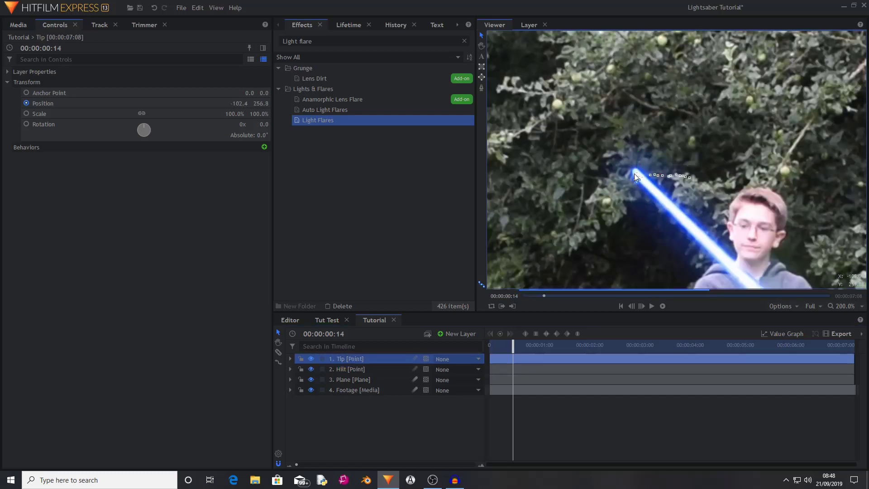
Step: Track the blade from frame 15 to frame 17, placing the Tip point at about -98.9, 267.8 on frame 17
{"action": "key", "text": "period"}
{"action": "left_click_drag", "start_coordinate": [636, 173], "coordinate": [586, 104]}
{"action": "left_click", "coordinate": [384, 369]}
{"action": "key", "text": "period"}
{"action": "left_click_drag", "start_coordinate": [715, 219], "coordinate": [721, 217]}
{"action": "left_click", "coordinate": [385, 359]}
{"action": "left_click_drag", "start_coordinate": [589, 103], "coordinate": [587, 99]}
{"action": "key", "text": "period"}
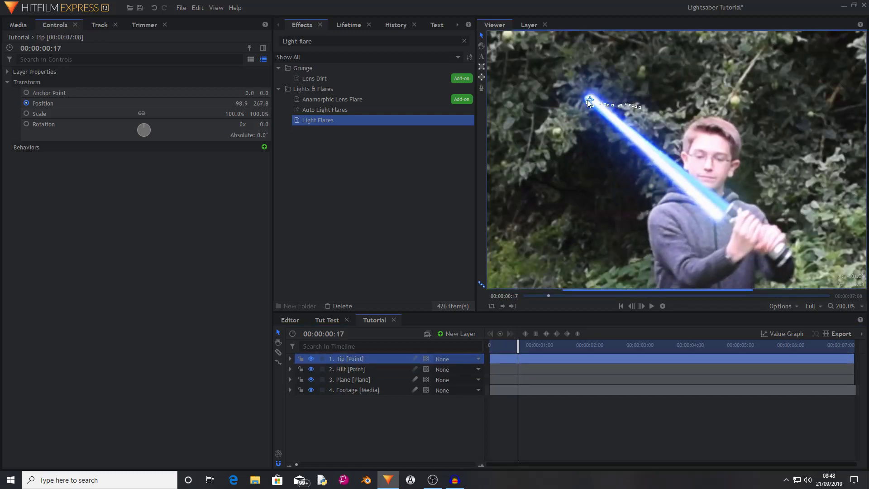
Step: Align both points with the raised blade up to frame 18, placing the Hilt point at about 53.6, 152.1
{"action": "left_click", "coordinate": [634, 368]}
{"action": "left_click_drag", "start_coordinate": [716, 214], "coordinate": [728, 204]}
{"action": "key", "text": "period"}
{"action": "left_click", "coordinate": [656, 358]}
{"action": "left_click_drag", "start_coordinate": [589, 99], "coordinate": [590, 98]}
{"action": "key", "text": "period"}
Step: Track the blade from frame 19 to frame 22, placing the Hilt point at about 74.1, 167.1 on frame 22
{"action": "left_click", "coordinate": [705, 369]}
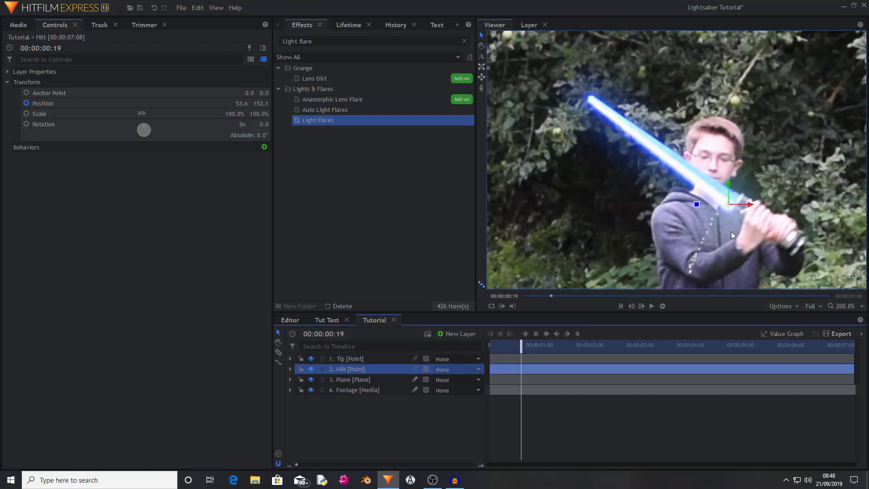
{"action": "left_click_drag", "start_coordinate": [728, 204], "coordinate": [734, 198]}
{"action": "key", "text": "period"}
{"action": "left_click", "coordinate": [656, 358]}
{"action": "key", "text": "period"}
{"action": "left_click_drag", "start_coordinate": [590, 98], "coordinate": [592, 103]}
{"action": "left_click", "coordinate": [382, 370]}
{"action": "key", "text": "period"}
{"action": "left_click_drag", "start_coordinate": [739, 195], "coordinate": [746, 191]}
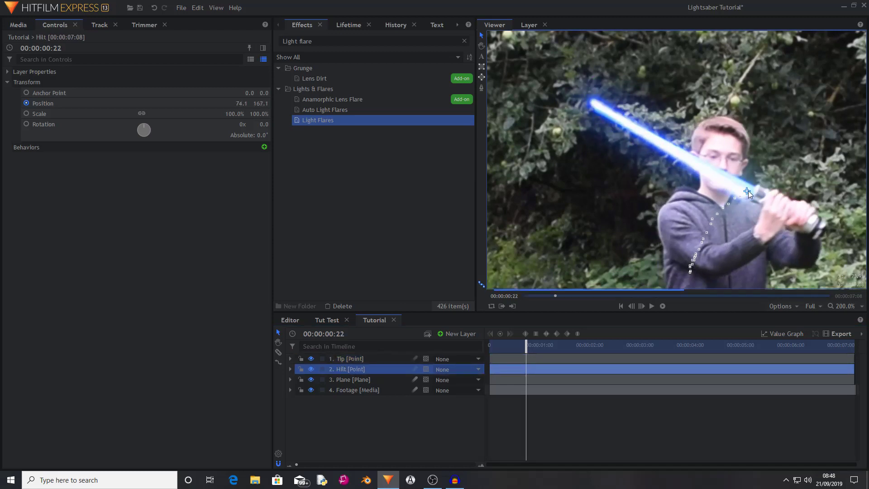
Step: Keyframe both points up to frame 26, with the Hilt at about 89.1, 172.1 on frame 24 and the Tip ending at about -65.9, 259.8
{"action": "left_click", "coordinate": [590, 101]}
{"action": "key", "text": "Right"}
{"action": "left_click", "coordinate": [759, 186]}
{"action": "key", "text": "Right"}
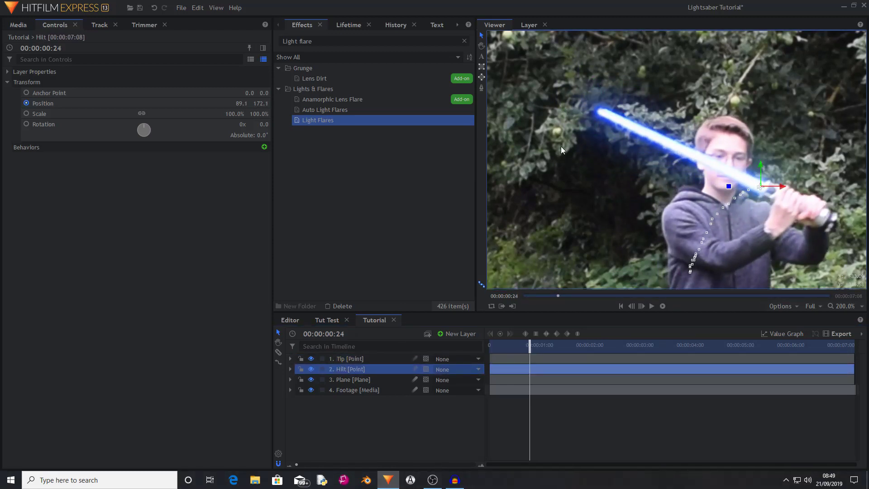
{"action": "left_click", "coordinate": [597, 110]}
{"action": "key", "text": "Right"}
{"action": "left_click", "coordinate": [764, 186]}
{"action": "key", "text": "Right"}
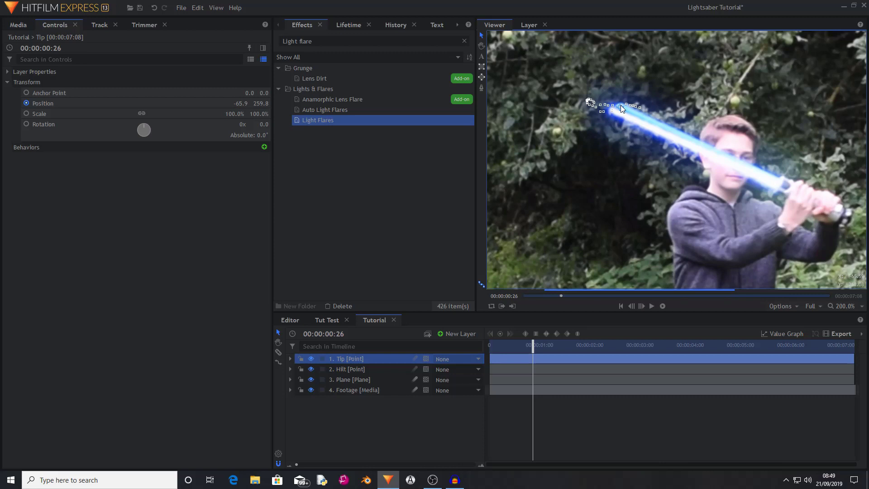
Step: Track the Tip and Hilt points along the blade from frame 27 to 00:00:01:00
{"action": "key", "text": "period"}
{"action": "left_click", "coordinate": [365, 369]}
{"action": "key", "text": "period"}
{"action": "left_click", "coordinate": [365, 359]}
{"action": "key", "text": "period"}
{"action": "left_click", "coordinate": [364, 369]}
{"action": "key", "text": "period"}
{"action": "left_click_drag", "start_coordinate": [786, 181], "coordinate": [791, 181]}
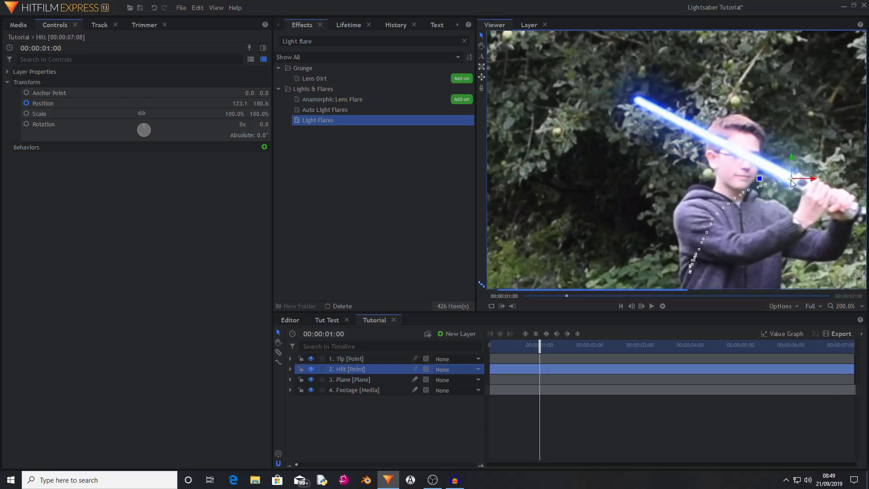
Step: Align both points with the blade up to 00:00:01:02, placing the Hilt point at about 132.6, 181.6
{"action": "left_click", "coordinate": [359, 360]}
{"action": "key", "text": "Page_Down"}
{"action": "left_click", "coordinate": [360, 365]}
{"action": "key", "text": "Page_Down"}
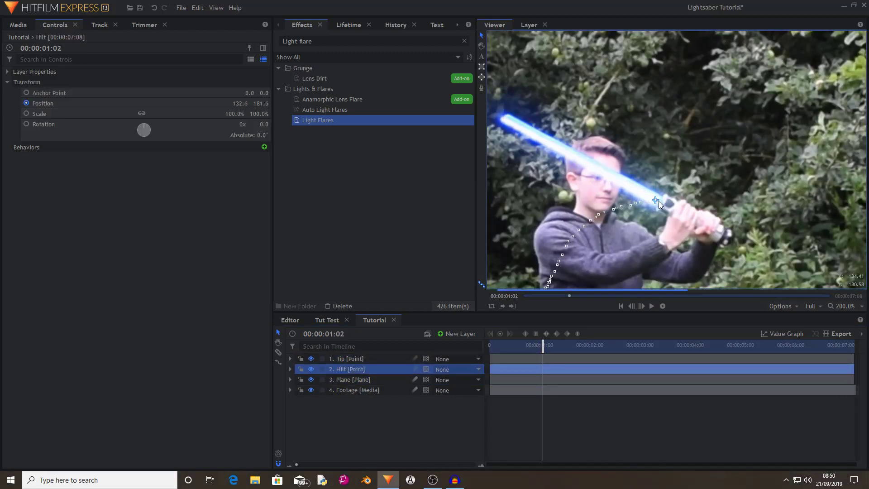
{"action": "left_click_drag", "start_coordinate": [658, 204], "coordinate": [660, 205]}
Step: Track the blade from 00:00:01:02 to 00:00:01:05, placing the Tip point at about -19.9, 275.8 on the last frame
{"action": "left_click", "coordinate": [362, 358]}
{"action": "left_click_drag", "start_coordinate": [583, 158], "coordinate": [587, 158]}
{"action": "key", "text": "period"}
{"action": "left_click", "coordinate": [362, 368]}
{"action": "left_click", "coordinate": [362, 359]}
{"action": "key", "text": "period"}
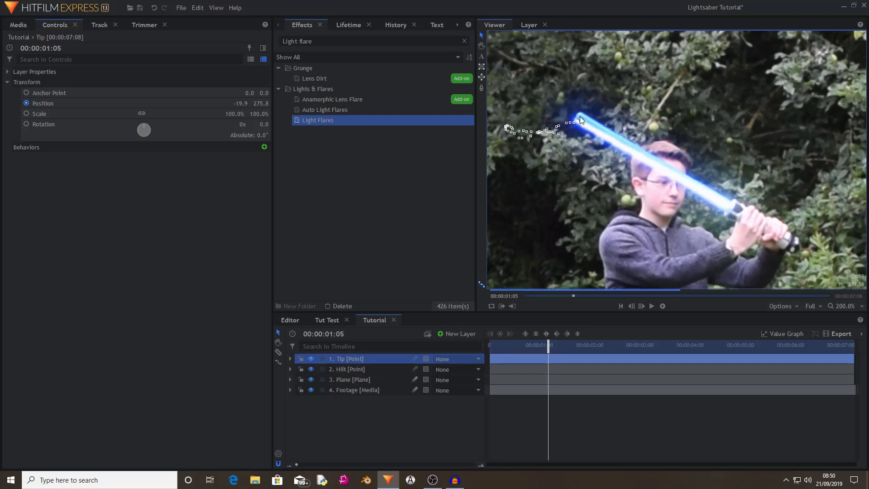
{"action": "left_click_drag", "start_coordinate": [577, 121], "coordinate": [581, 115]}
Step: Keyframe both points up to 00:00:01:08, placing the Hilt point at about 148.1, 176.1
{"action": "left_click", "coordinate": [362, 369]}
{"action": "key", "text": "period"}
{"action": "left_click", "coordinate": [362, 358]}
{"action": "key", "text": "period"}
{"action": "left_click", "coordinate": [362, 369]}
{"action": "left_click_drag", "start_coordinate": [730, 206], "coordinate": [732, 207]}
{"action": "key", "text": "period"}
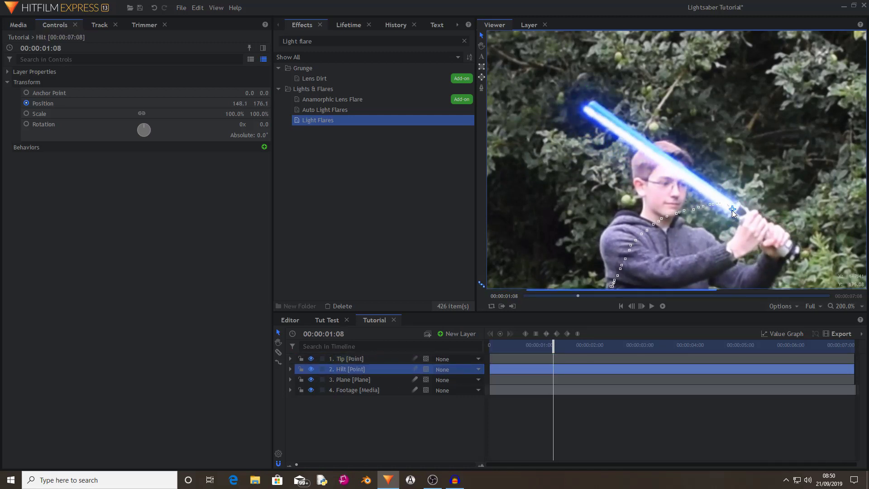
Step: Match both points to the blade from 00:00:01:08 to 00:00:01:11, with the Tip at about 6.5, 300.8 on the frame before last
{"action": "left_click", "coordinate": [362, 358]}
{"action": "left_click_drag", "start_coordinate": [588, 108], "coordinate": [594, 103]}
{"action": "key", "text": "period"}
{"action": "left_click", "coordinate": [362, 369]}
{"action": "key", "text": "period"}
{"action": "left_click_drag", "start_coordinate": [732, 208], "coordinate": [734, 211]}
{"action": "left_click", "coordinate": [362, 359]}
{"action": "key", "text": "period"}
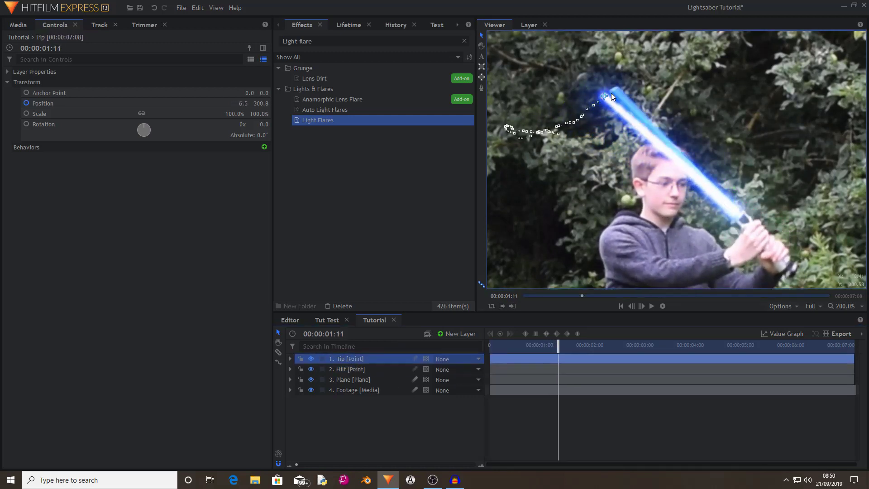
Step: Track both points up to 00:00:01:13, placing the Hilt point at about 153.6, 167.1 as the blade turns upright
{"action": "left_click", "coordinate": [361, 369]}
{"action": "left_click_drag", "start_coordinate": [605, 96], "coordinate": [638, 80]}
{"action": "key", "text": "period"}
{"action": "left_click", "coordinate": [362, 358]}
{"action": "key", "text": "period"}
{"action": "left_click", "coordinate": [362, 368]}
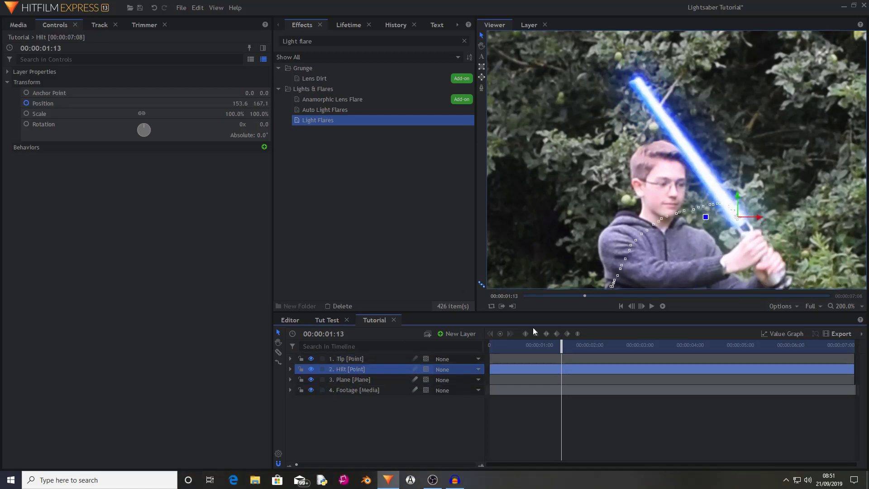
Step: Keyframe the Hilt and Tip points along the swinging blade from 00:00:01:13 to 00:00:01:17
{"action": "key", "text": "period"}
{"action": "left_click_drag", "start_coordinate": [742, 222], "coordinate": [739, 233]}
{"action": "left_click", "coordinate": [361, 358]}
{"action": "key", "text": "period"}
{"action": "left_click_drag", "start_coordinate": [638, 80], "coordinate": [684, 80]}
{"action": "left_click", "coordinate": [385, 368]}
{"action": "key", "text": "period"}
{"action": "left_click", "coordinate": [385, 358]}
{"action": "key", "text": "period"}
Step: Follow the downward swing with the Hilt and Tip points from 00:00:01:17 to 00:00:01:21
{"action": "left_click", "coordinate": [384, 370]}
{"action": "left_click_drag", "start_coordinate": [736, 240], "coordinate": [732, 251]}
{"action": "key", "text": "period"}
{"action": "left_click", "coordinate": [384, 358]}
{"action": "key", "text": "period"}
{"action": "mouse_move", "coordinate": [704, 82]}
{"action": "left_mouse_down"}
{"action": "mouse_move", "coordinate": [743, 97]}
{"action": "mouse_move", "coordinate": [710, 116]}
{"action": "mouse_move", "coordinate": [710, 94]}
{"action": "left_mouse_up"}
{"action": "left_click", "coordinate": [385, 369]}
{"action": "key", "text": "period"}
{"action": "left_click", "coordinate": [385, 358]}
Step: Track the blade from 00:00:01:21 to 00:00:01:24, placing the Hilt point at about 81.6, 66.6 on the last frame
{"action": "left_click", "coordinate": [351, 369]}
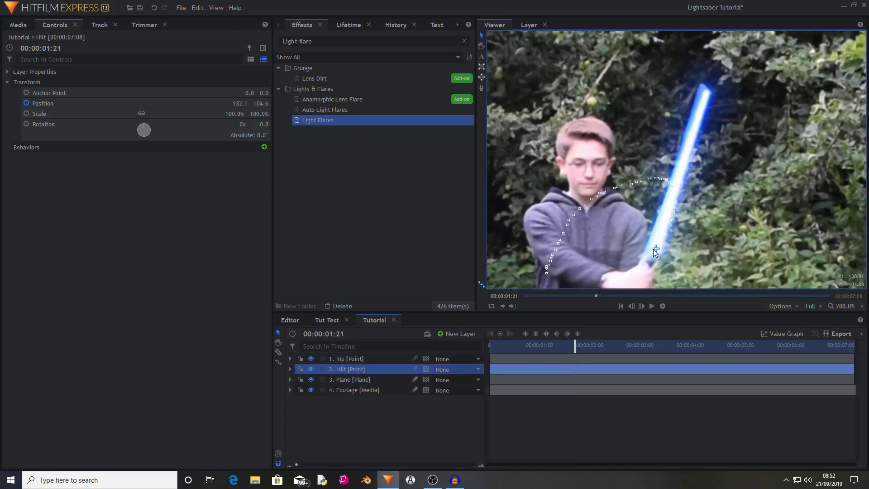
{"action": "left_click_drag", "start_coordinate": [648, 258], "coordinate": [635, 265]}
{"action": "key", "text": "period"}
{"action": "left_click", "coordinate": [351, 359]}
{"action": "key", "text": "period"}
{"action": "left_click_drag", "start_coordinate": [705, 34], "coordinate": [726, 75]}
{"action": "left_click", "coordinate": [351, 369]}
{"action": "left_click_drag", "start_coordinate": [638, 214], "coordinate": [626, 218]}
{"action": "key", "text": "period"}
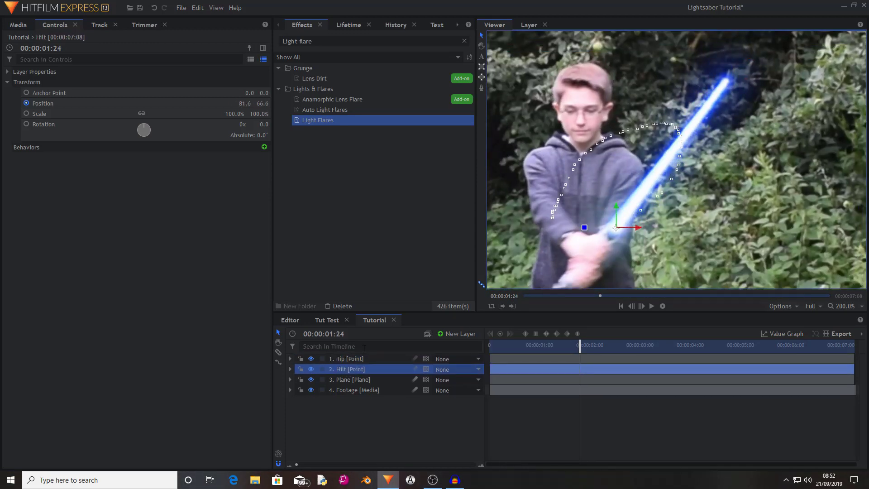
Step: Keyframe the Tip and Hilt points along the lowering blade from 00:00:01:24 to 00:00:01:26, placing the Tip at about 185.5, 201.3
{"action": "left_click", "coordinate": [520, 359]}
{"action": "key", "text": "period"}
{"action": "left_click_drag", "start_coordinate": [721, 83], "coordinate": [712, 104]}
{"action": "left_click", "coordinate": [520, 369]}
{"action": "key", "text": "period"}
{"action": "left_click_drag", "start_coordinate": [615, 227], "coordinate": [592, 237]}
{"action": "left_click", "coordinate": [520, 359]}
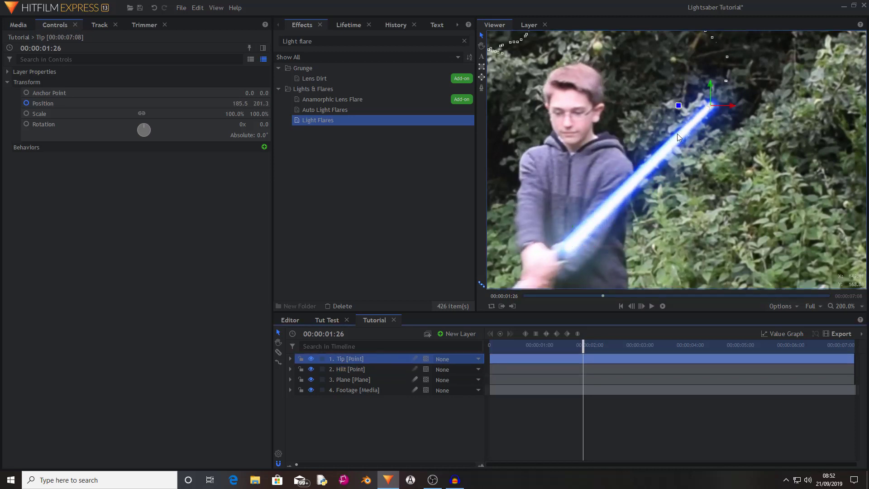
Step: Follow the blade with both points from 00:00:01:26 to 00:00:01:28, placing the Tip at about 142.0, 162.3
{"action": "key", "text": "period"}
{"action": "left_click_drag", "start_coordinate": [712, 104], "coordinate": [676, 136]}
{"action": "left_click", "coordinate": [521, 369]}
{"action": "left_click_drag", "start_coordinate": [591, 237], "coordinate": [556, 249]}
{"action": "scroll", "coordinate": [622, 243], "scroll_direction": "down", "scroll_amount": 3}
{"action": "key", "text": "period"}
{"action": "left_click", "coordinate": [685, 123]}
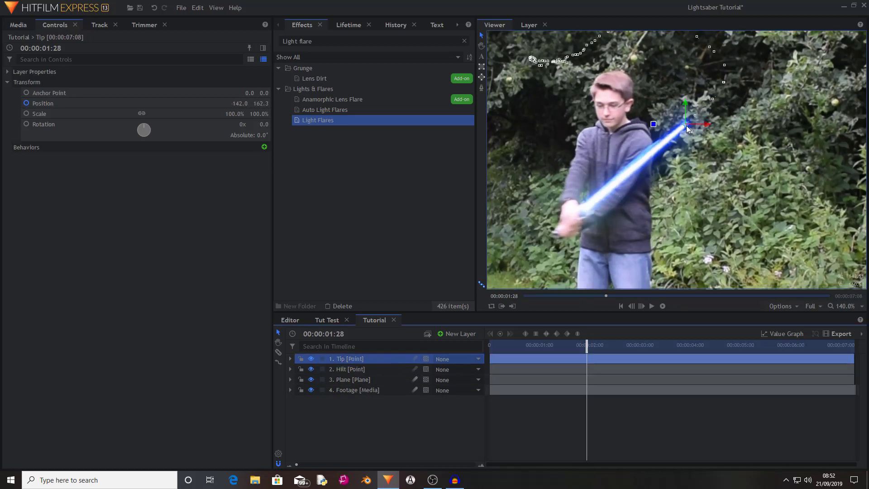
Step: Match the Tip and Hilt points to the blade swinging across the body from 00:00:01:28 to just past the two-second mark
{"action": "left_click_drag", "start_coordinate": [685, 123], "coordinate": [657, 141]}
{"action": "key", "text": "period"}
{"action": "left_click_drag", "start_coordinate": [657, 141], "coordinate": [630, 160]}
{"action": "left_click_drag", "start_coordinate": [588, 207], "coordinate": [571, 214]}
{"action": "key", "text": "period"}
{"action": "left_click_drag", "start_coordinate": [629, 160], "coordinate": [618, 168]}
{"action": "key", "text": "period"}
{"action": "left_click_drag", "start_coordinate": [571, 213], "coordinate": [553, 222]}
Step: Track the blade's sweep to the far side of the body up to 00:00:02:06, placing the Tip at about -164.0, 35.4
{"action": "key", "text": "period"}
{"action": "key", "text": "period"}
{"action": "left_click_drag", "start_coordinate": [617, 168], "coordinate": [502, 202]}
{"action": "key", "text": "period"}
{"action": "key", "text": "period"}
{"action": "left_click_drag", "start_coordinate": [537, 225], "coordinate": [524, 225]}
{"action": "scroll", "coordinate": [525, 225], "scroll_direction": "up", "scroll_amount": 3}
{"action": "key", "text": "period"}
{"action": "scroll", "coordinate": [609, 184], "scroll_direction": "up", "scroll_amount": 1}
{"action": "left_click", "coordinate": [354, 359]}
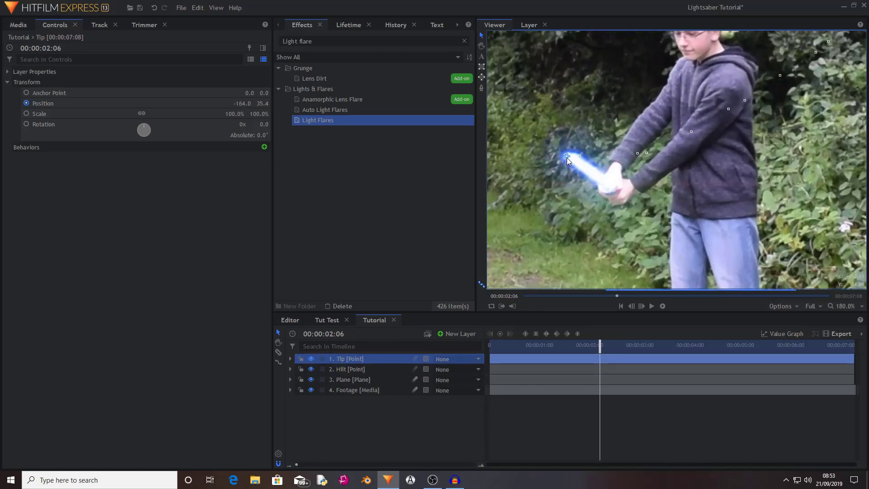
Step: Keyframe both points on the extended blade up to 00:00:02:09, placing the Hilt at about -125.1, -1.1
{"action": "key", "text": "period"}
{"action": "left_click_drag", "start_coordinate": [566, 156], "coordinate": [530, 144]}
{"action": "left_click", "coordinate": [355, 368]}
{"action": "key", "text": "period"}
{"action": "left_click", "coordinate": [355, 358]}
{"action": "left_click_drag", "start_coordinate": [600, 186], "coordinate": [599, 188]}
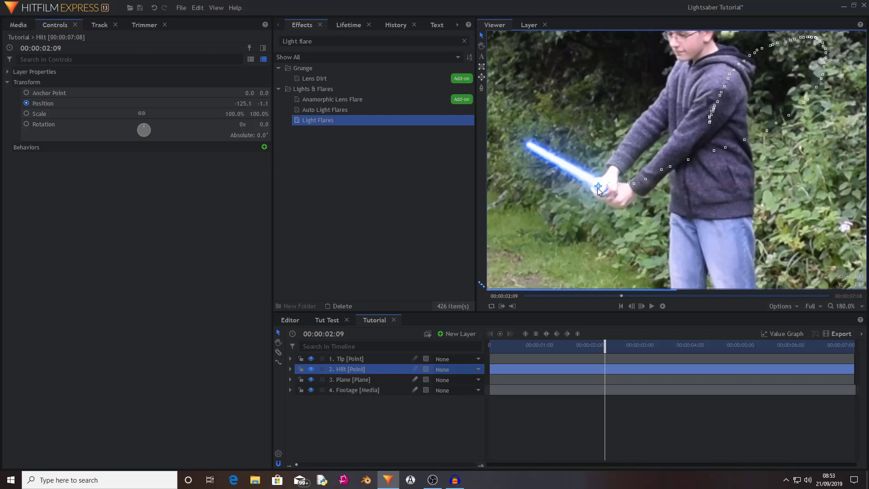
Step: Align the Tip and Hilt points with the slowing blade from 00:00:02:09 to 00:00:02:12, placing the Tip at about -229.6, 54.2
{"action": "key", "text": "period"}
{"action": "left_click", "coordinate": [531, 144]}
{"action": "left_click_drag", "start_coordinate": [530, 144], "coordinate": [514, 141]}
{"action": "key", "text": "period"}
{"action": "left_click_drag", "start_coordinate": [599, 189], "coordinate": [597, 186]}
{"action": "key", "text": "period"}
{"action": "left_click_drag", "start_coordinate": [512, 140], "coordinate": [507, 137]}
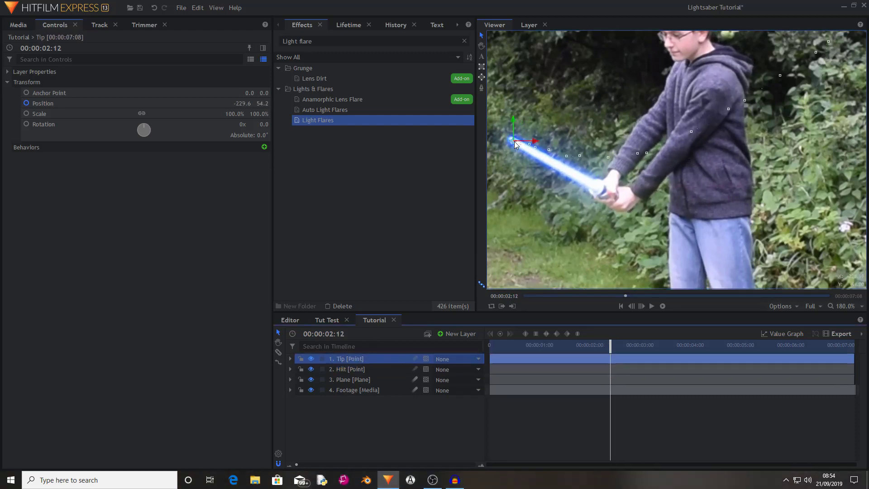
Step: Adjust both points frame by frame from 00:00:02:12 to 00:00:02:16, placing the Hilt at about -125.1, -3.9
{"action": "key", "text": "period"}
{"action": "left_click", "coordinate": [363, 370]}
{"action": "left_click_drag", "start_coordinate": [596, 186], "coordinate": [599, 188]}
{"action": "key", "text": "period"}
{"action": "left_click_drag", "start_coordinate": [507, 137], "coordinate": [504, 134]}
{"action": "key", "text": "period"}
{"action": "left_click", "coordinate": [601, 189]}
{"action": "key", "text": "Page_Down"}
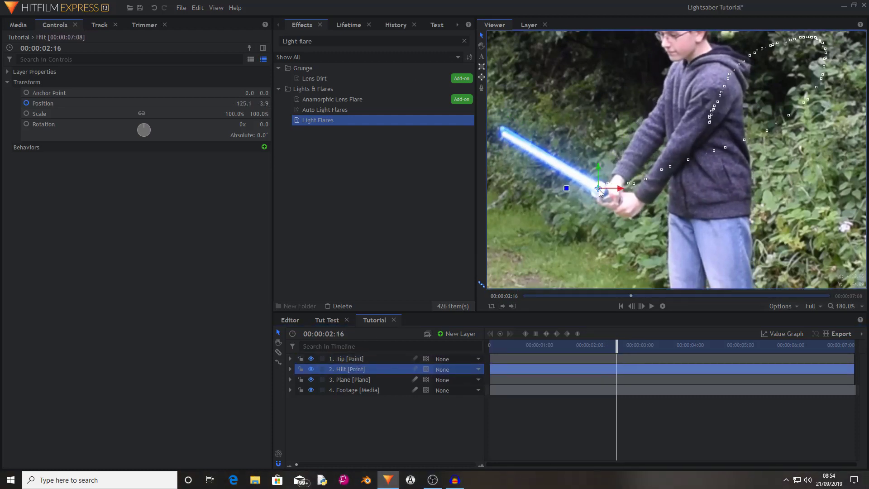
Step: Finish tracking the rising blade from 00:00:02:16 to 00:00:02:19, placing the Hilt at about -122.3, -4.5
{"action": "left_click", "coordinate": [506, 135]}
{"action": "key", "text": "Page_Down"}
{"action": "left_click", "coordinate": [599, 192]}
{"action": "key", "text": "Page_Down"}
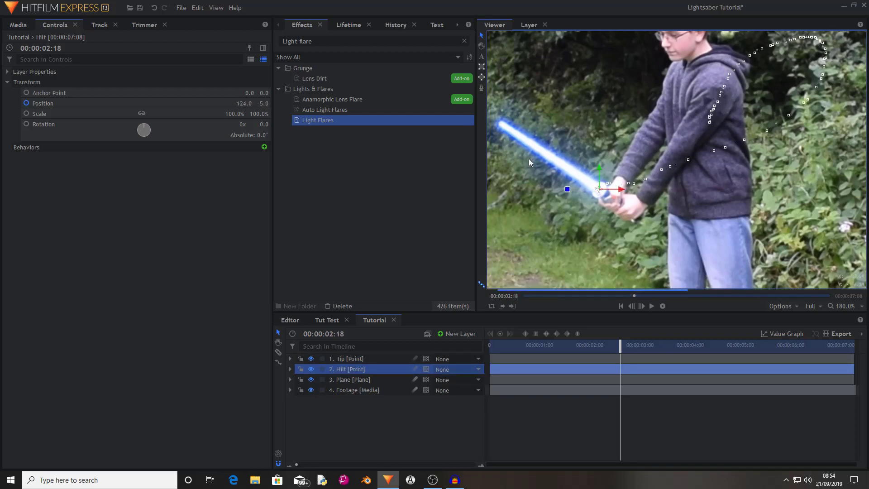
{"action": "left_click", "coordinate": [507, 136]}
{"action": "key", "text": "Page_Down"}
{"action": "left_click", "coordinate": [599, 189]}
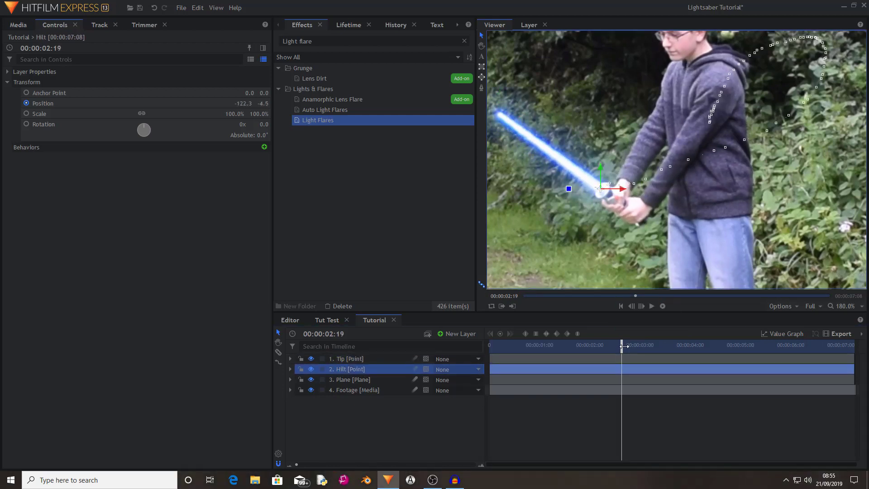
Step: Return to the first frame and scrub the Tutorial composite to 00:00:01:03 to check the blade tracking
{"action": "left_click", "coordinate": [432, 432]}
{"action": "key", "text": "Home"}
{"action": "scroll", "coordinate": [602, 229], "scroll_direction": "down", "scroll_amount": 4}
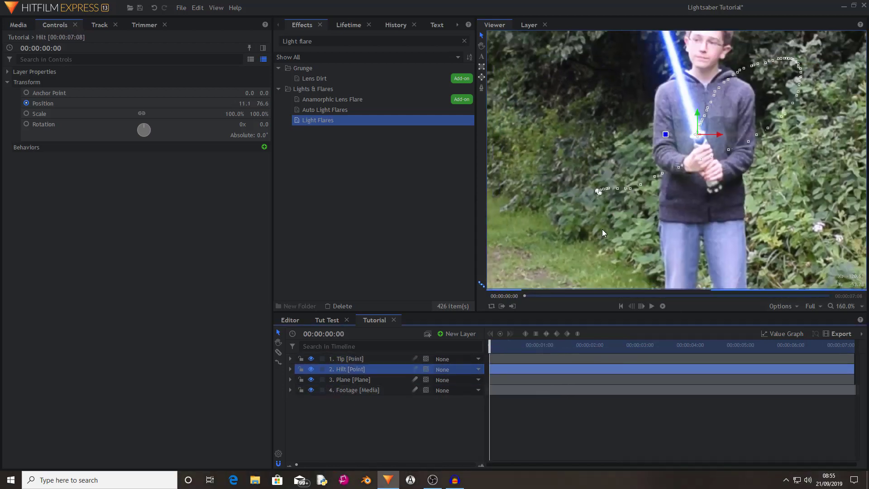
{"action": "scroll", "coordinate": [716, 219], "scroll_direction": "down", "scroll_amount": 1}
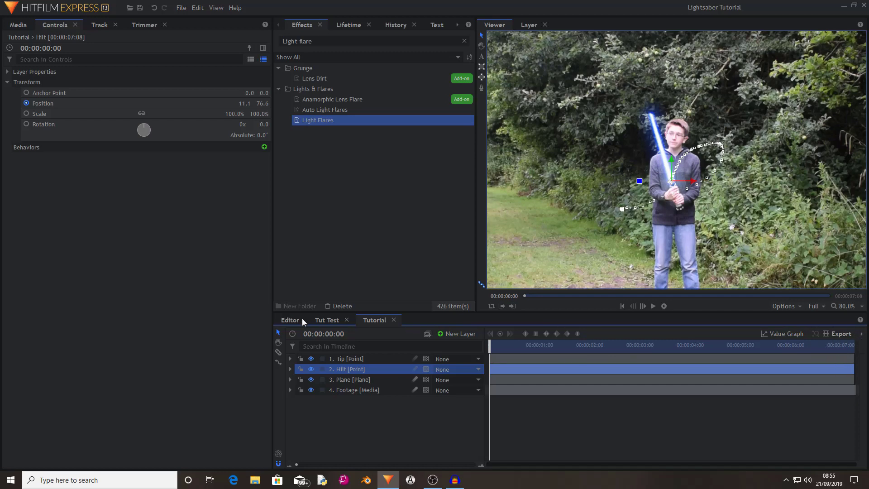
{"action": "left_click", "coordinate": [361, 320]}
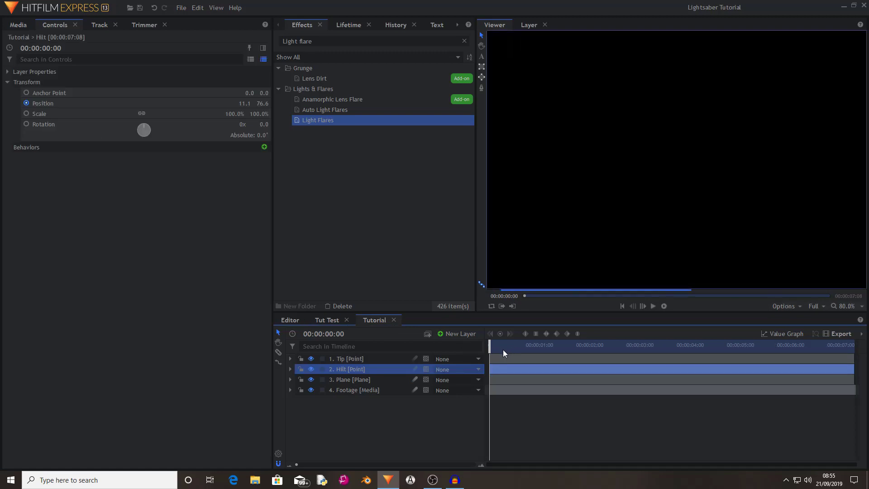
{"action": "left_click_drag", "start_coordinate": [503, 354], "coordinate": [544, 368]}
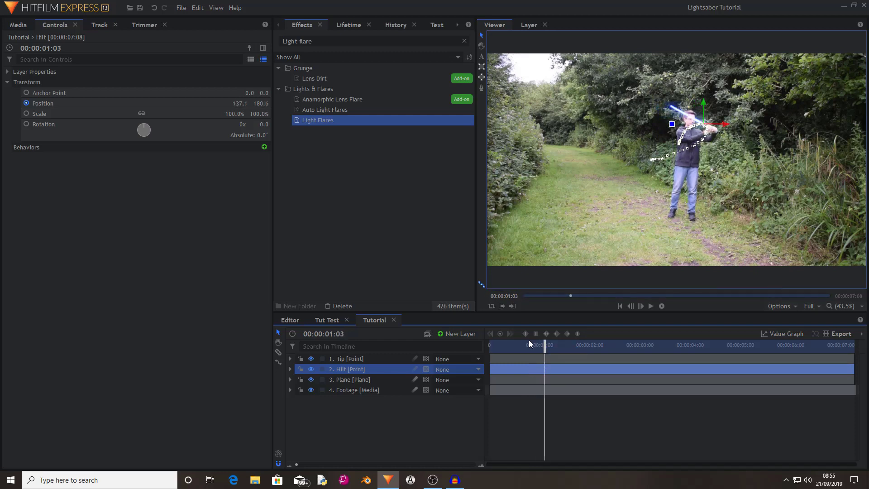
Step: Set the Plane's Lightsword Motion Persistence to 1x 180.0° and check the blade during the swing
{"action": "left_click", "coordinate": [372, 381]}
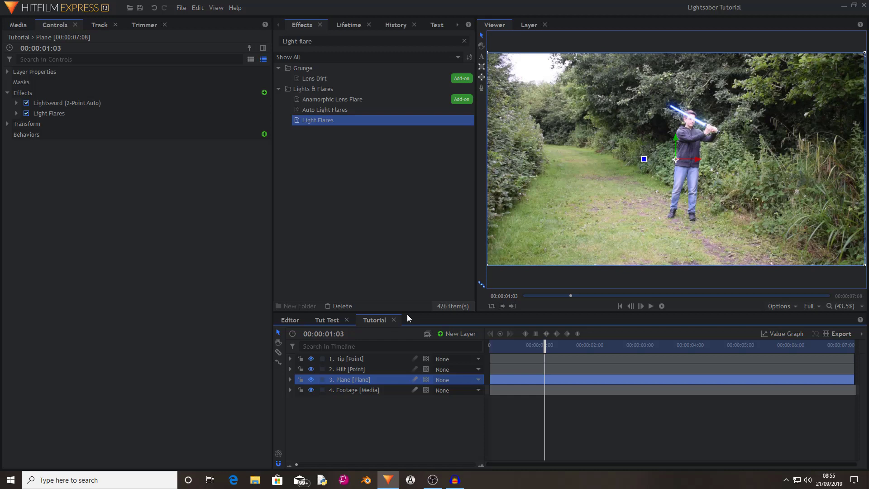
{"action": "left_click", "coordinate": [17, 103]}
{"action": "left_click", "coordinate": [94, 196]}
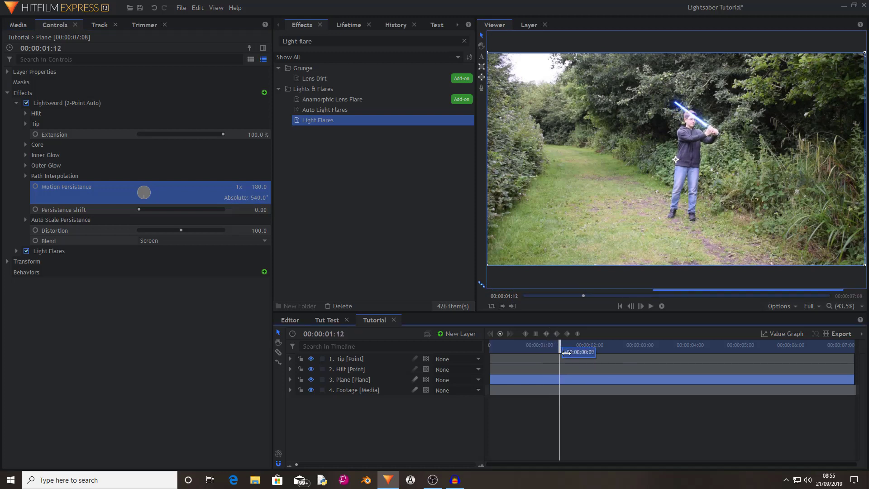
{"action": "left_click_drag", "start_coordinate": [566, 352], "coordinate": [575, 353]}
Step: Expand the Lightsword's Path Interpolation settings, set Distortion to 0.0, and scrub through the swing
{"action": "left_click", "coordinate": [26, 175]}
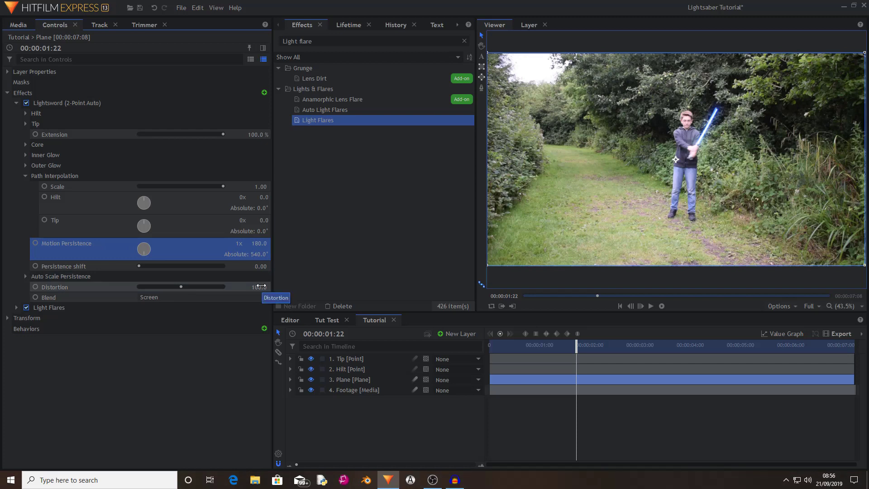
{"action": "left_click_drag", "start_coordinate": [261, 286], "coordinate": [217, 286]}
{"action": "left_click_drag", "start_coordinate": [575, 350], "coordinate": [626, 360]}
Step: Render a preview of the lightsaber animation and play it back from the first frame
{"action": "left_click", "coordinate": [662, 306]}
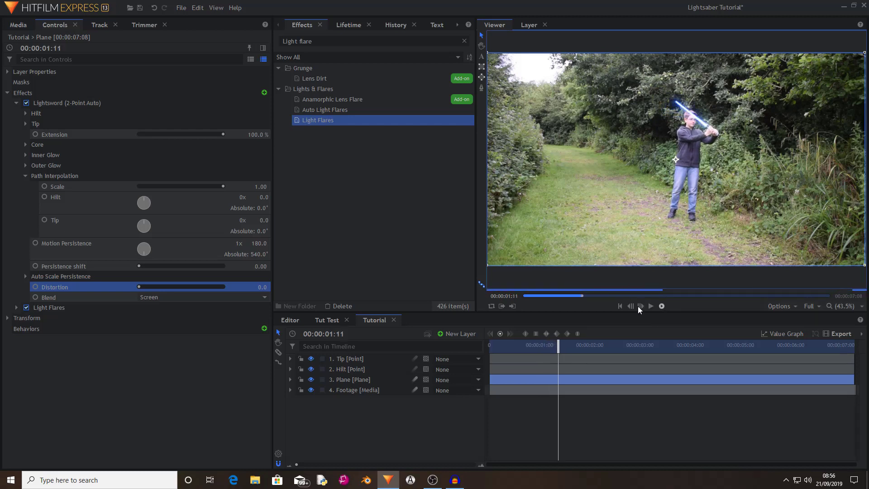
{"action": "left_click", "coordinate": [619, 306]}
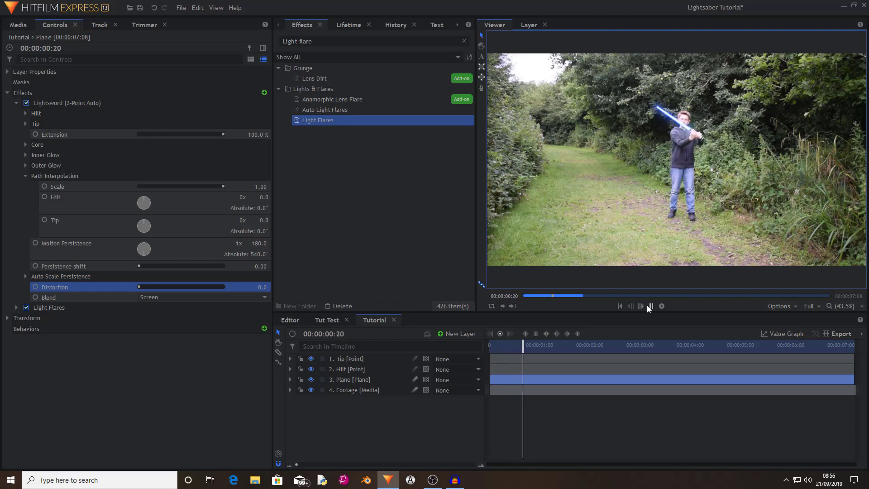
{"action": "left_click", "coordinate": [620, 306]}
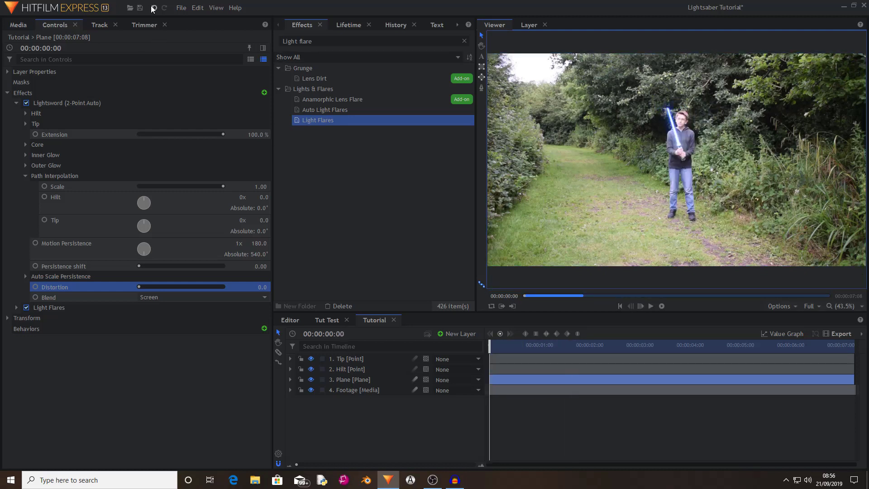
{"action": "scroll", "coordinate": [694, 123], "scroll_direction": "up", "scroll_amount": 4}
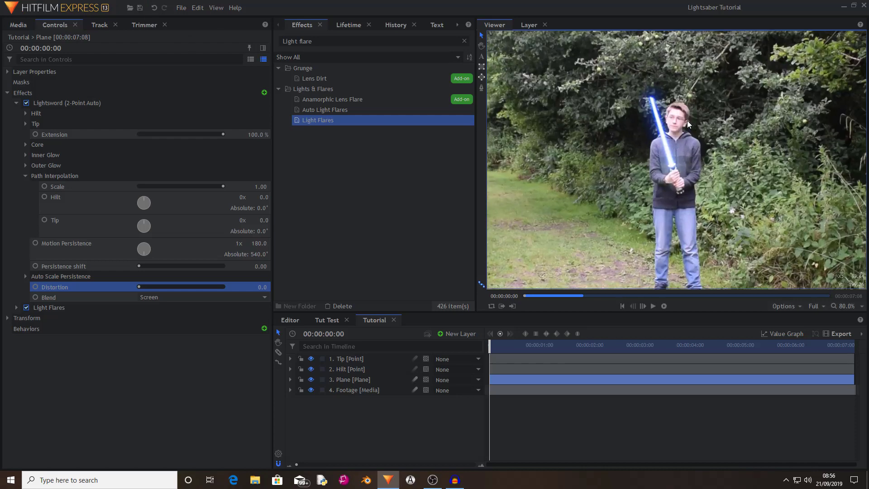
Step: Compare the blade's look with the one in the Tut Test composite, and return to the Tutorial composite
{"action": "left_click", "coordinate": [330, 318]}
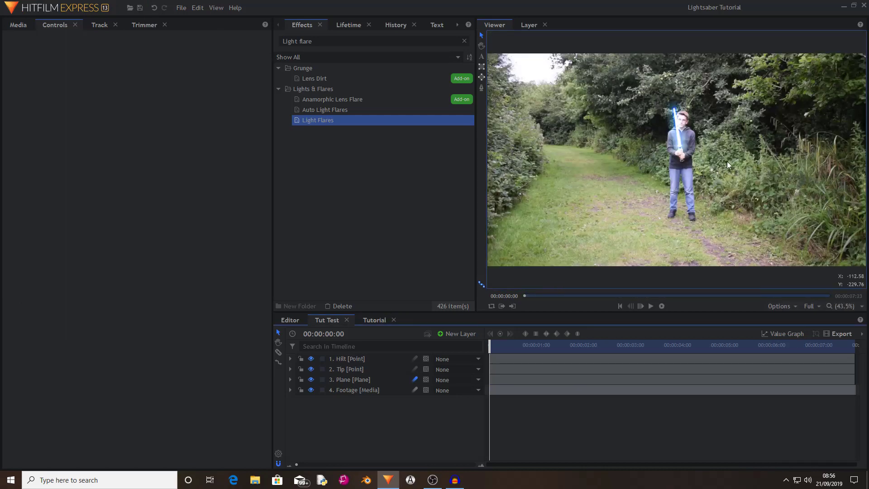
{"action": "scroll", "coordinate": [694, 115], "scroll_direction": "up", "scroll_amount": 1}
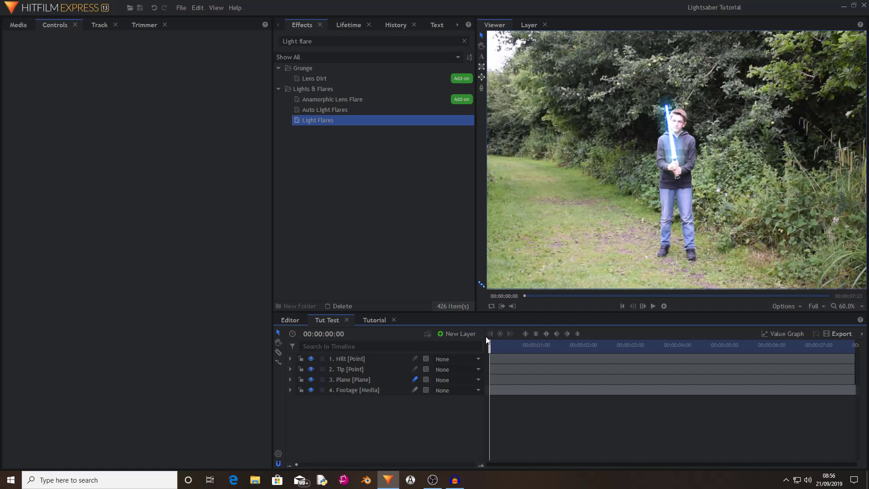
{"action": "scroll", "coordinate": [721, 165], "scroll_direction": "down", "scroll_amount": 2}
{"action": "scroll", "coordinate": [692, 166], "scroll_direction": "up", "scroll_amount": 1}
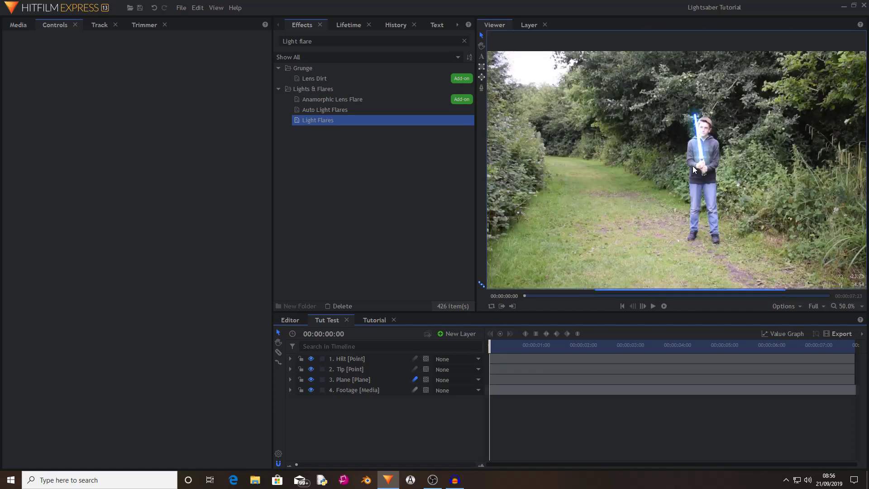
{"action": "left_click", "coordinate": [399, 317]}
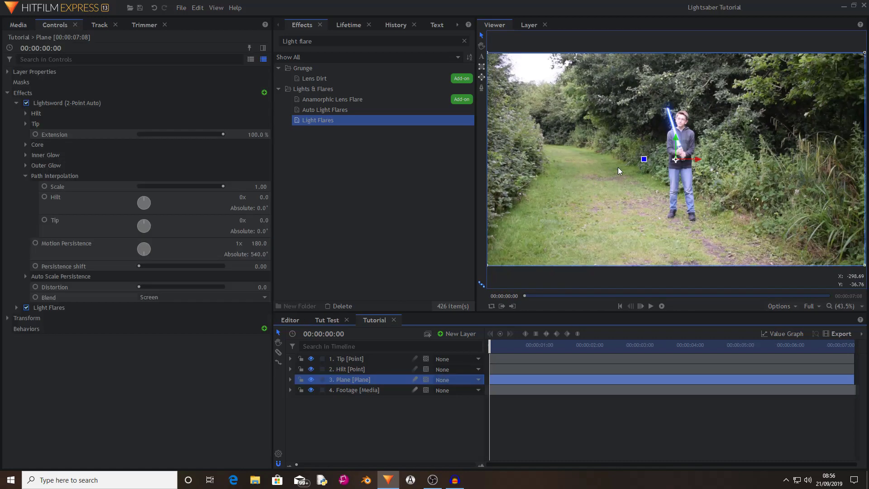